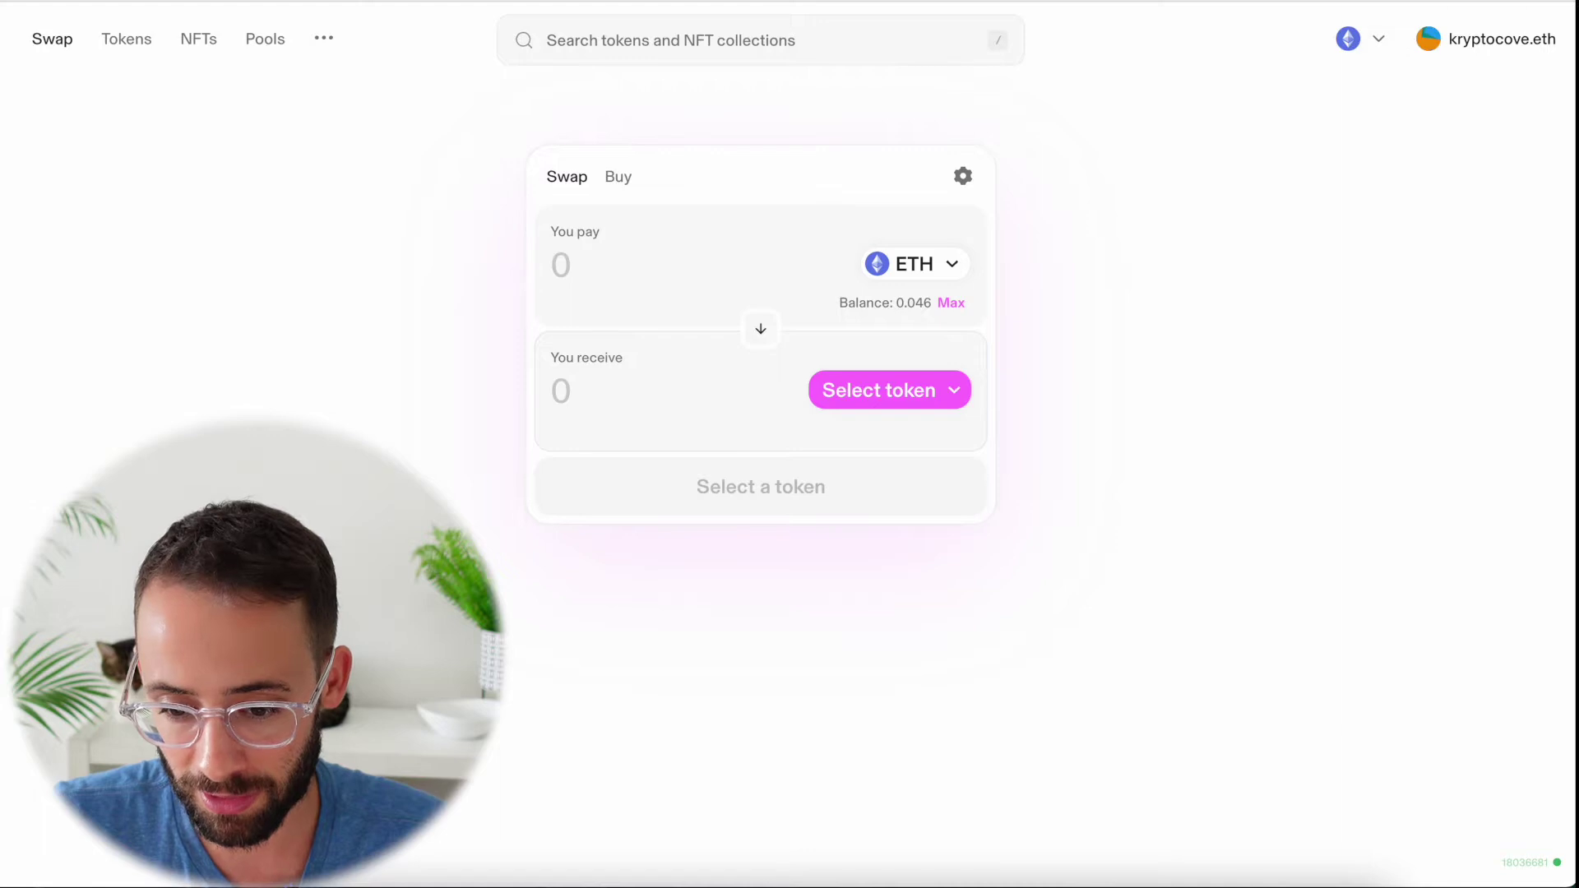
# Check the wallet balance, then pick Aave as the token to receive.
pyautogui.hotkey('alt', 'shift', 'm')
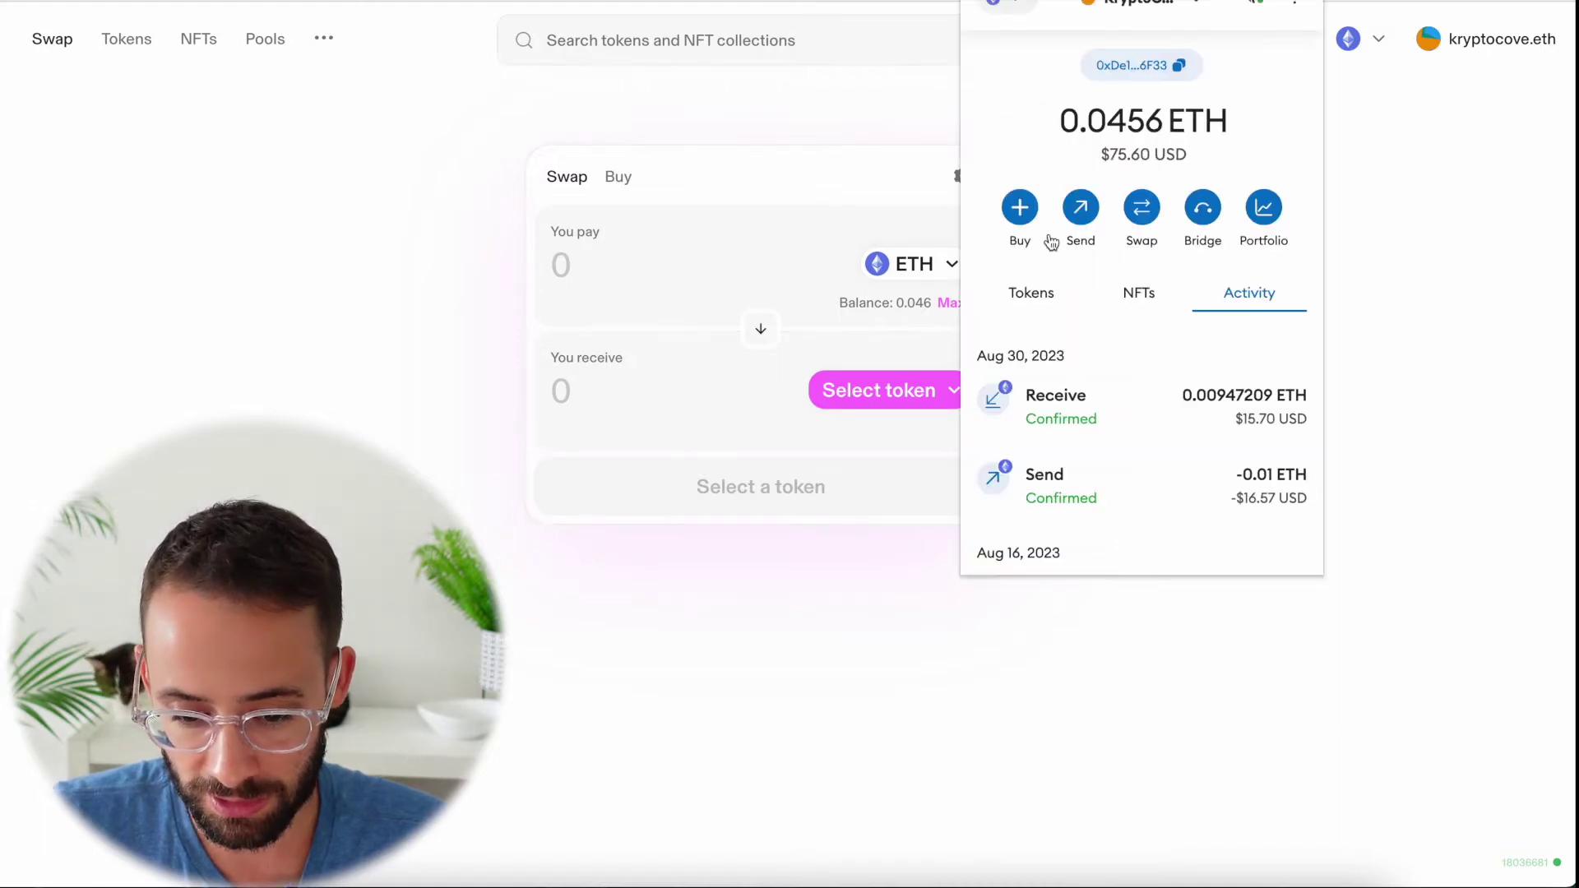
pyautogui.click(1333, 307)
pyautogui.click(920, 398)
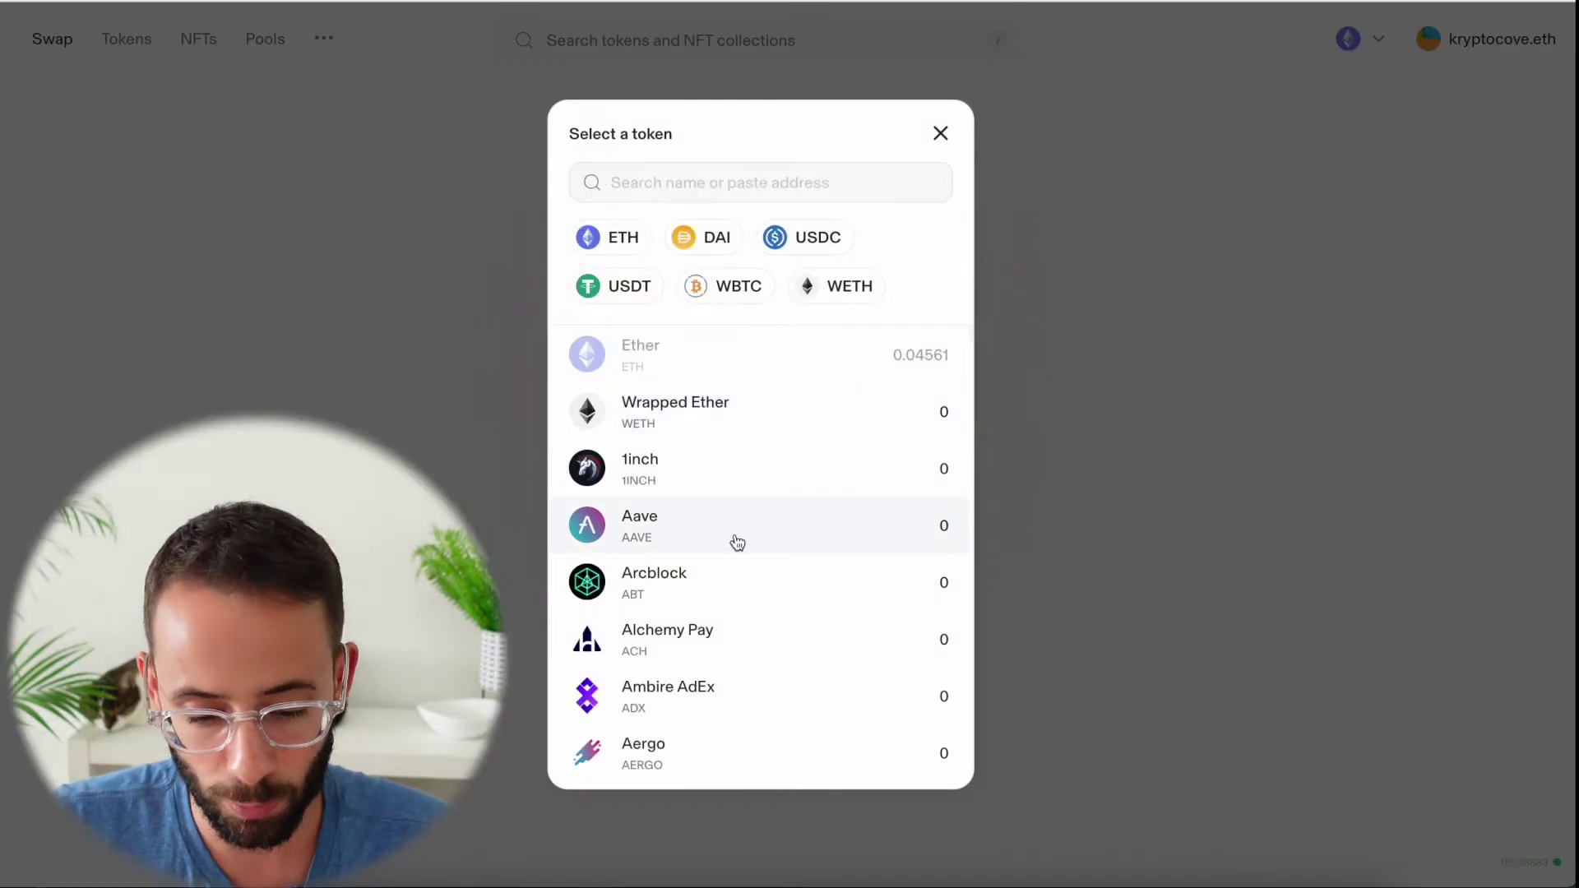
pyautogui.click(725, 537)
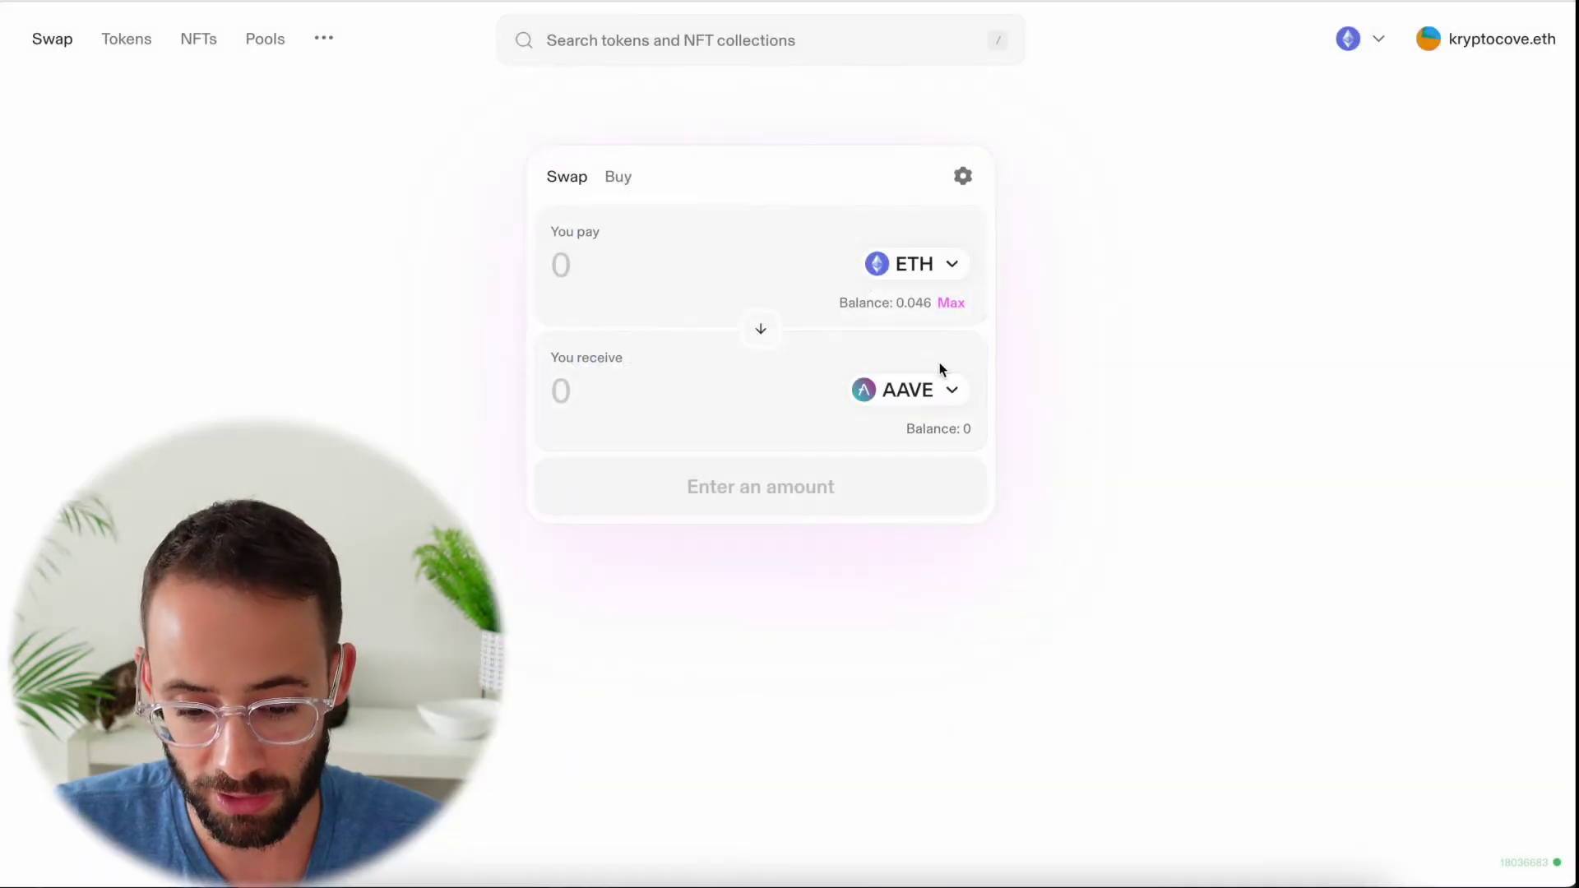
# Switch the receive token to USDC, enter 0.01 ETH, and open the swap review.
pyautogui.click(933, 371)
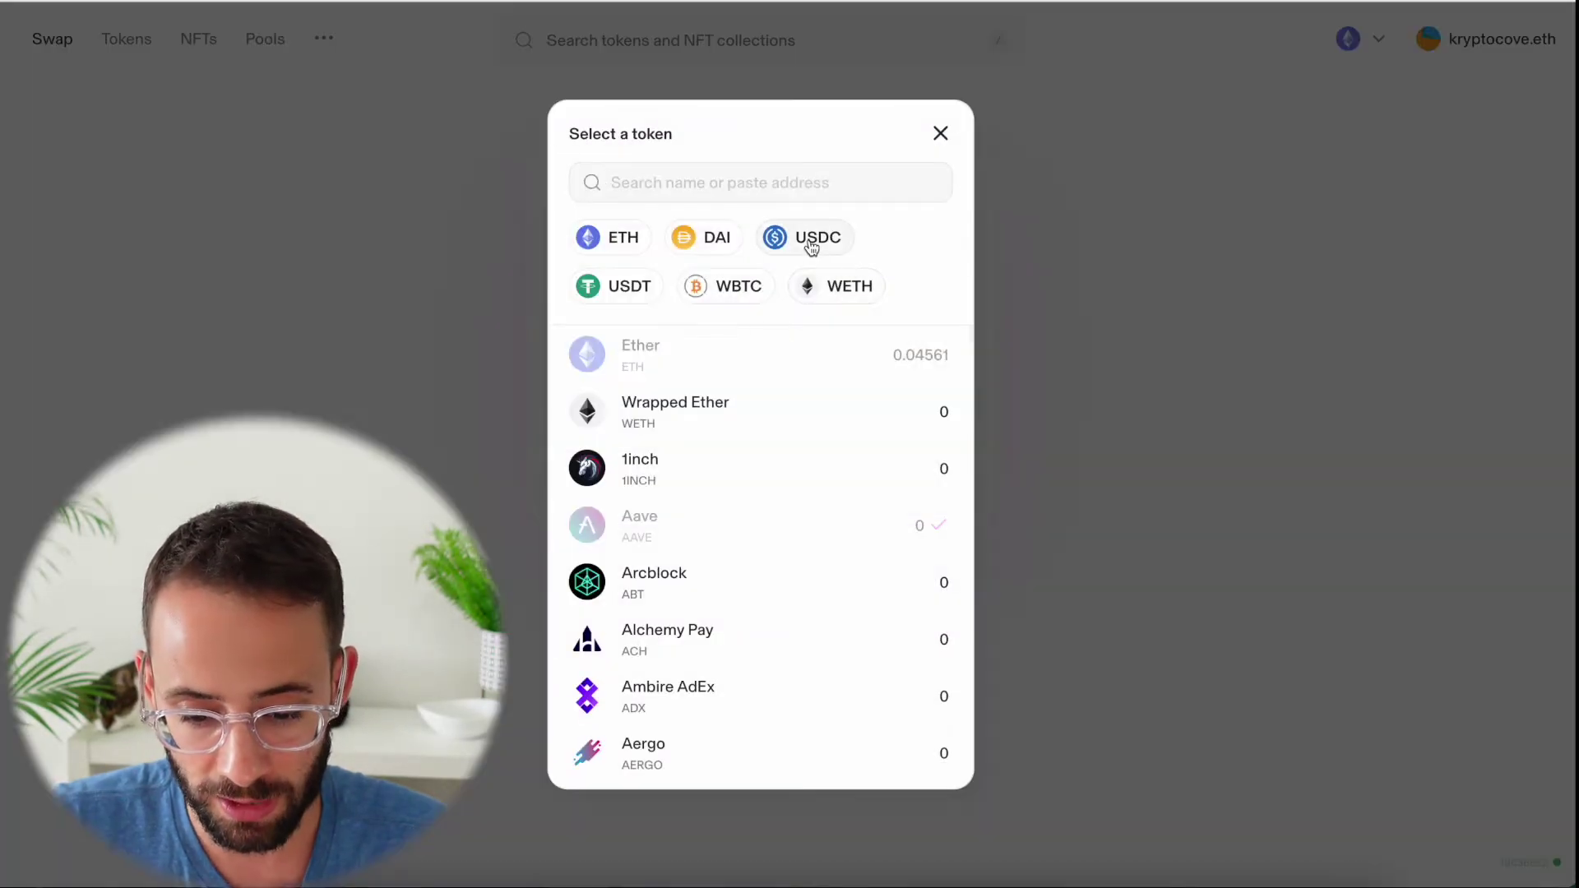
pyautogui.click(808, 236)
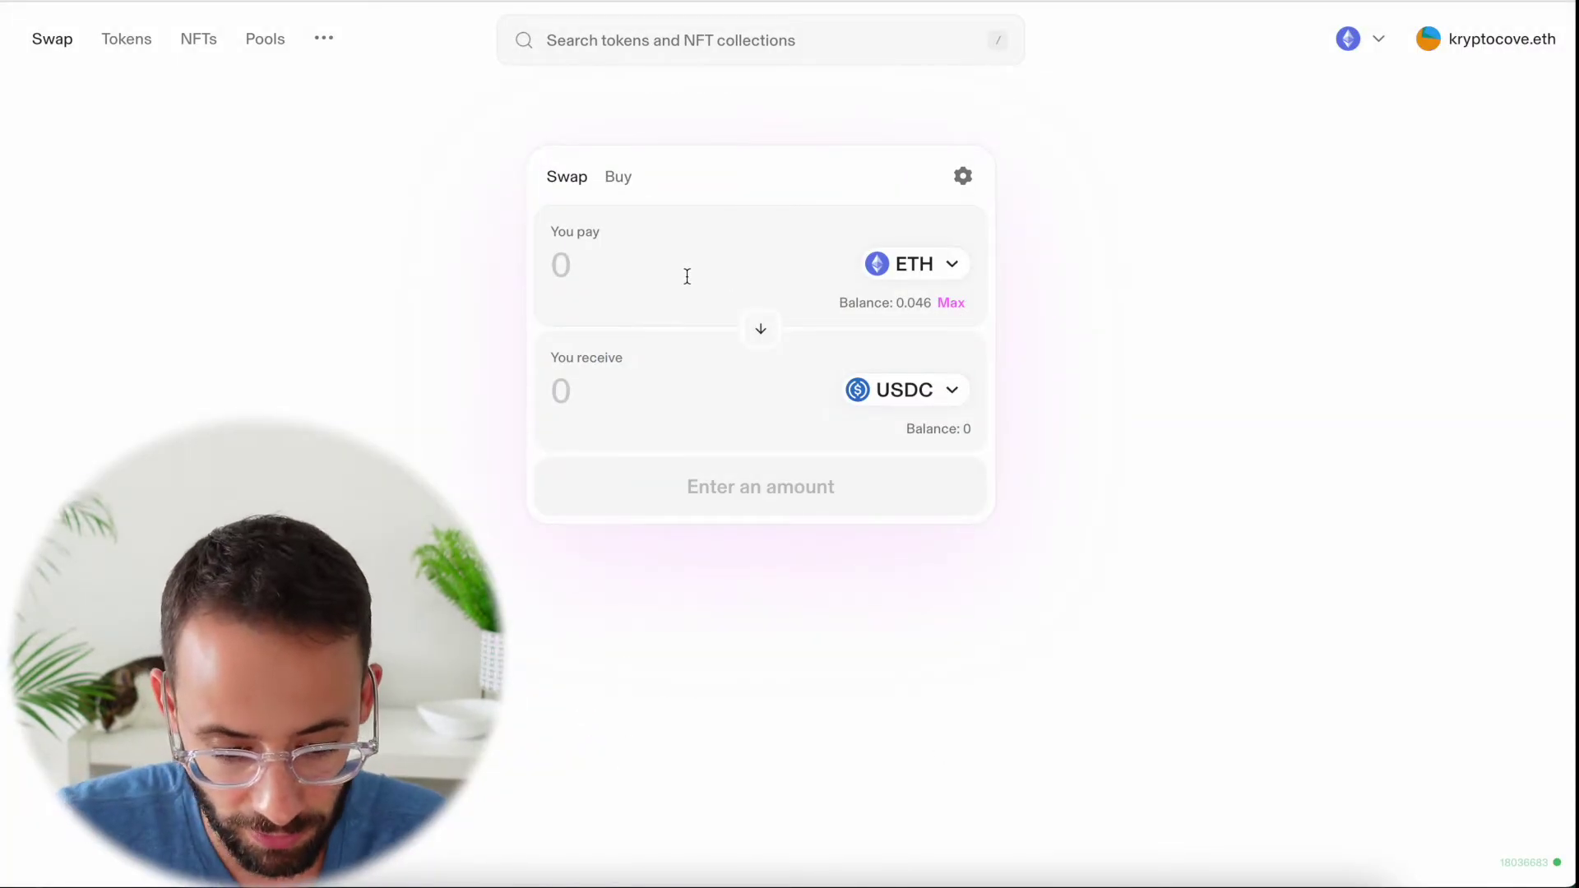
pyautogui.write('0.01')
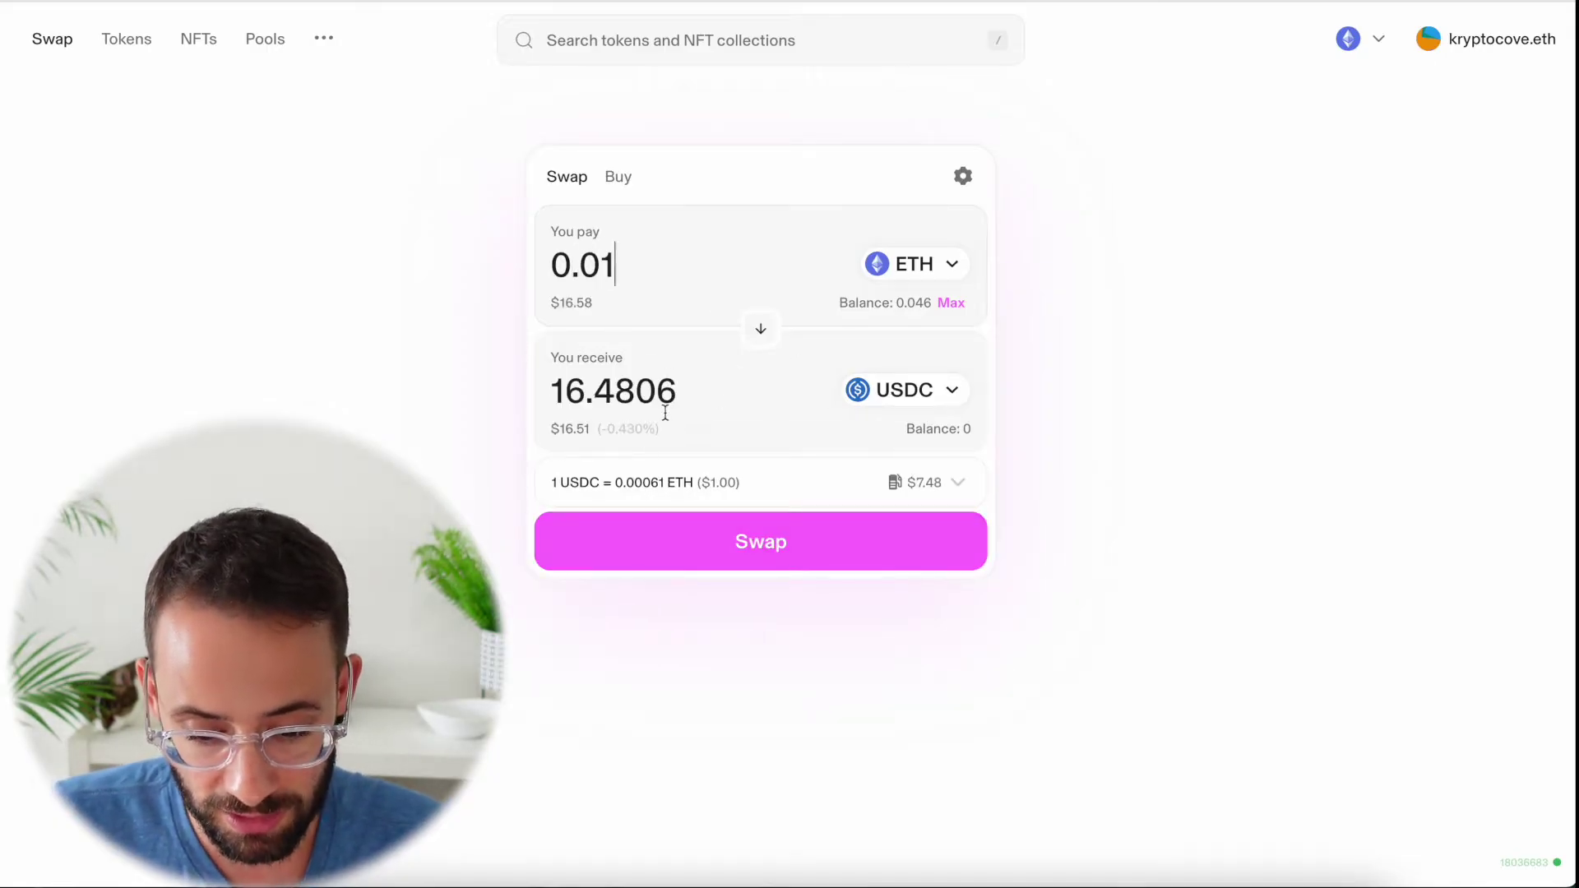
pyautogui.click(781, 554)
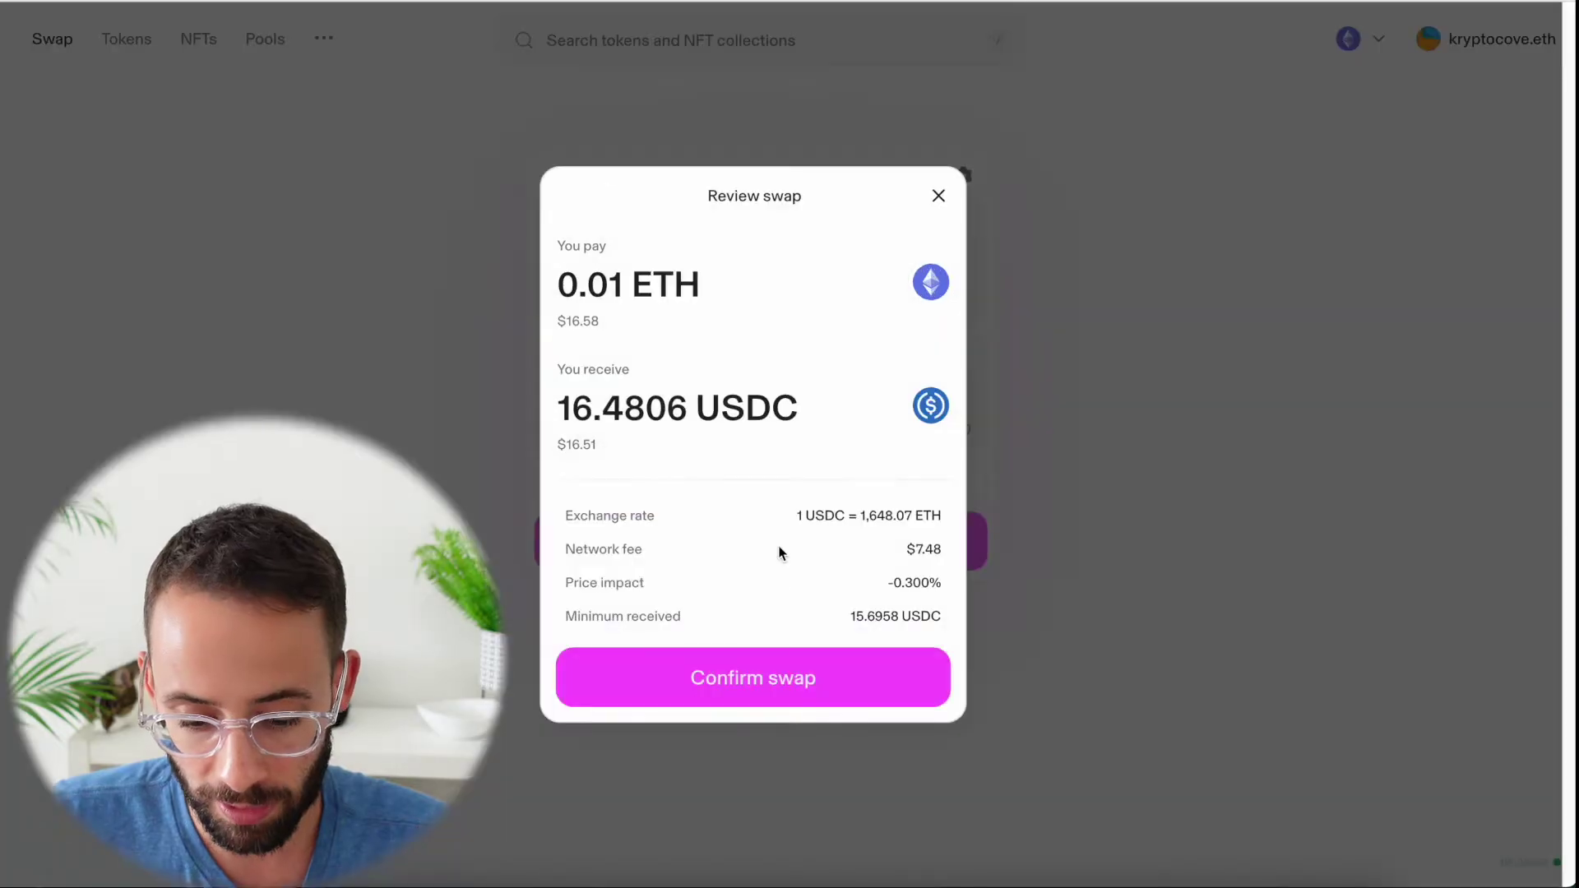
# Confirm the swap and review MetaMask's request: about 0.0062 ETH gas, 0.0162 ETH total.
pyautogui.click(795, 694)
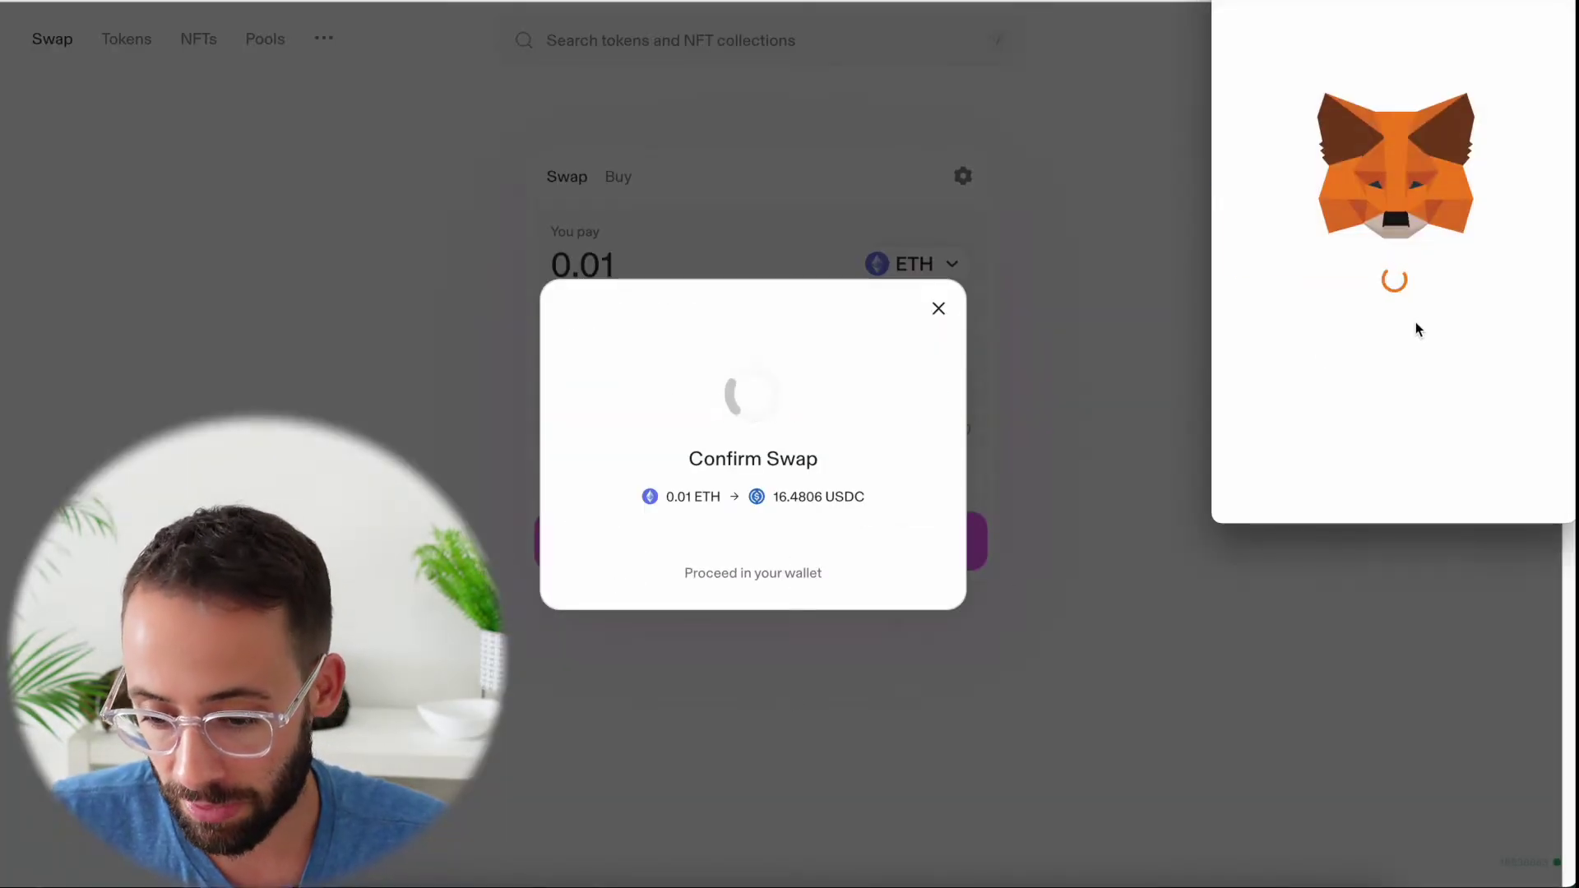
pyautogui.scroll(-2, 1455, 302)
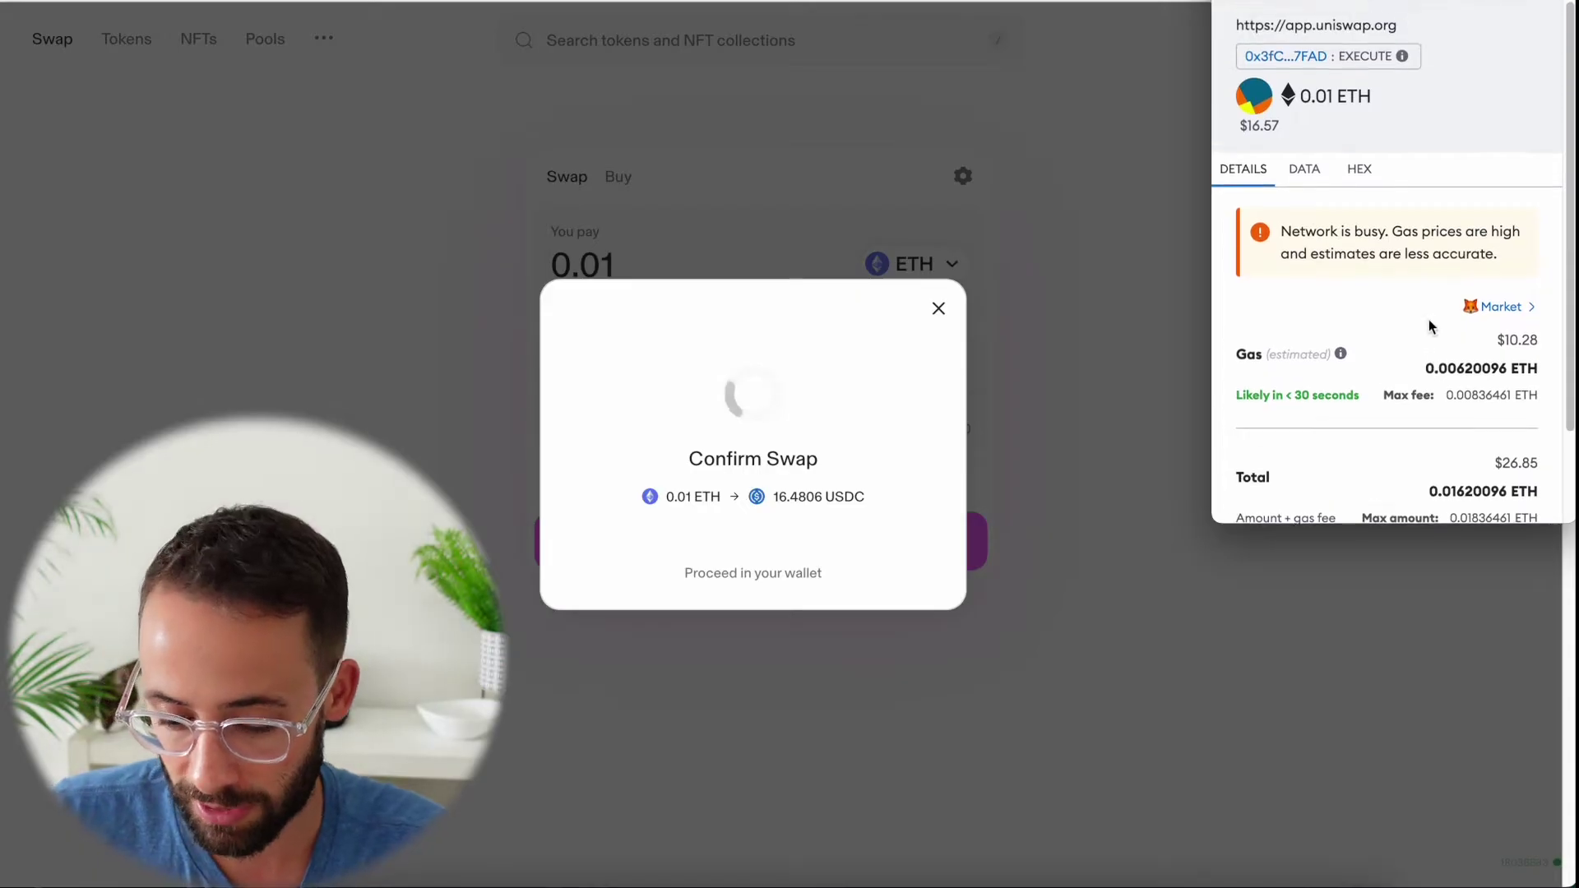
pyautogui.scroll(-3, 1429, 319)
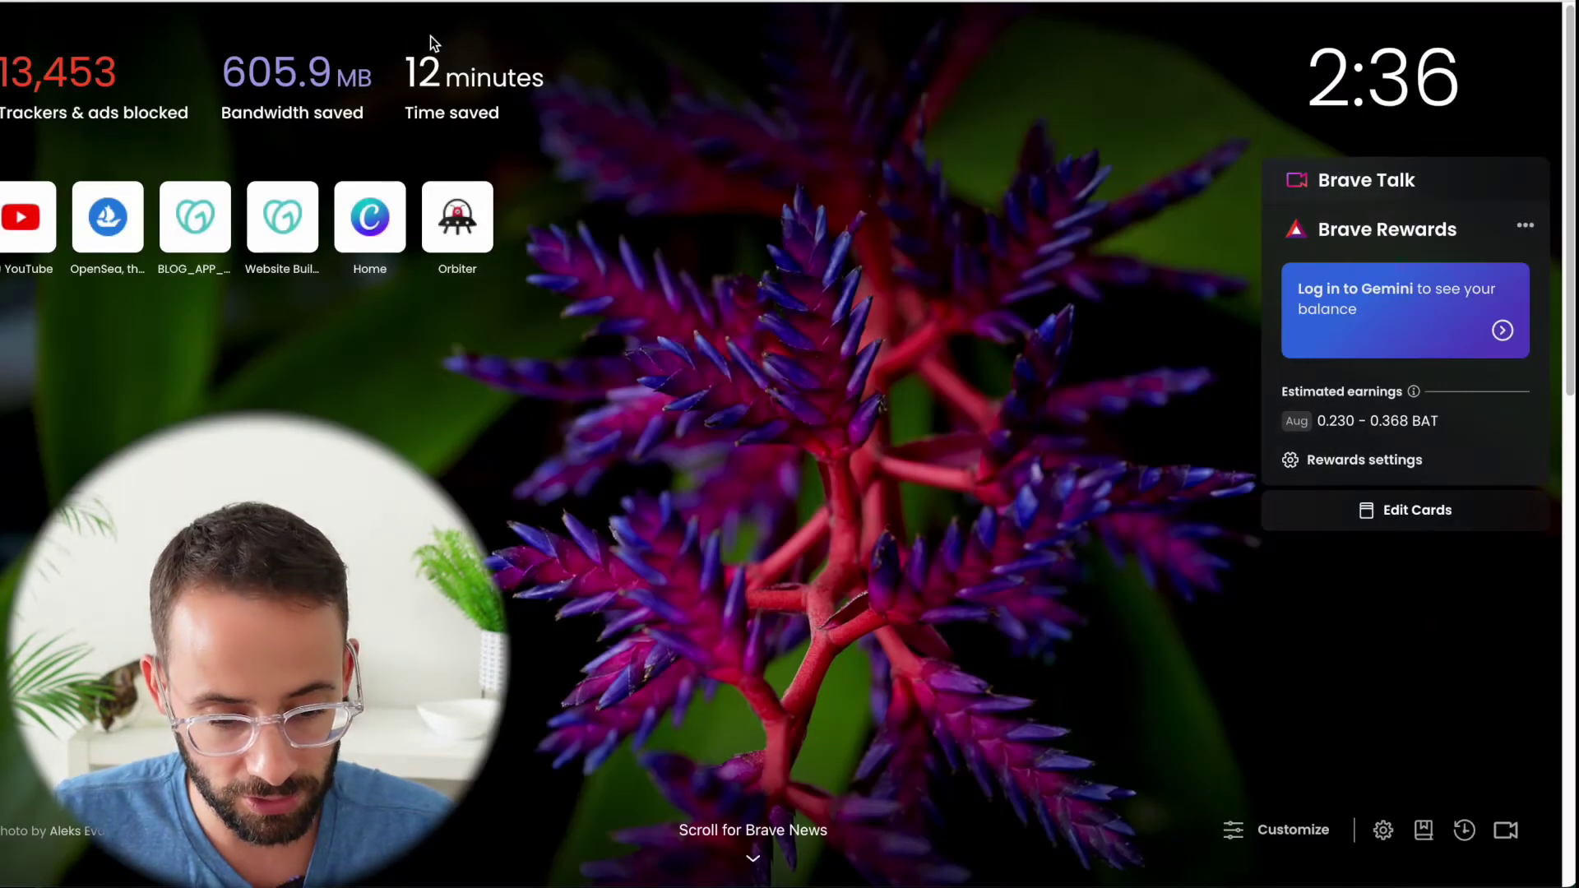
# Load ultrasound.money from the new tab's site shortcut.
pyautogui.click(538, 285)
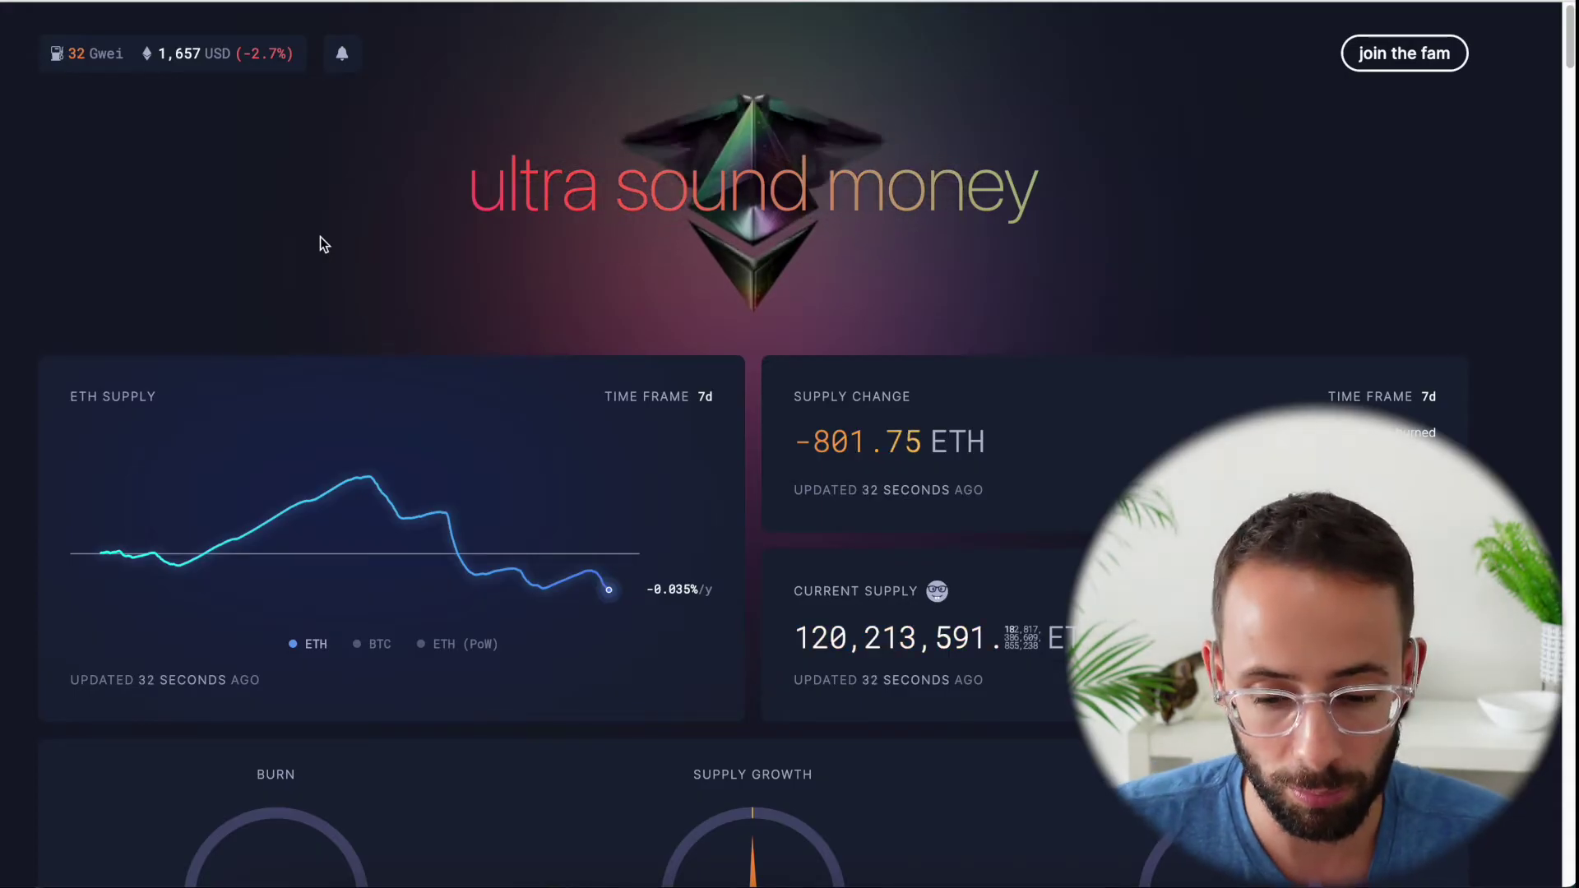
# Scroll ultrasound.money down to the gas section and Gas Market panel.
pyautogui.scroll(-2, 367, 243)
pyautogui.moveTo(378, 315)
pyautogui.scroll(-10, 385, 329)
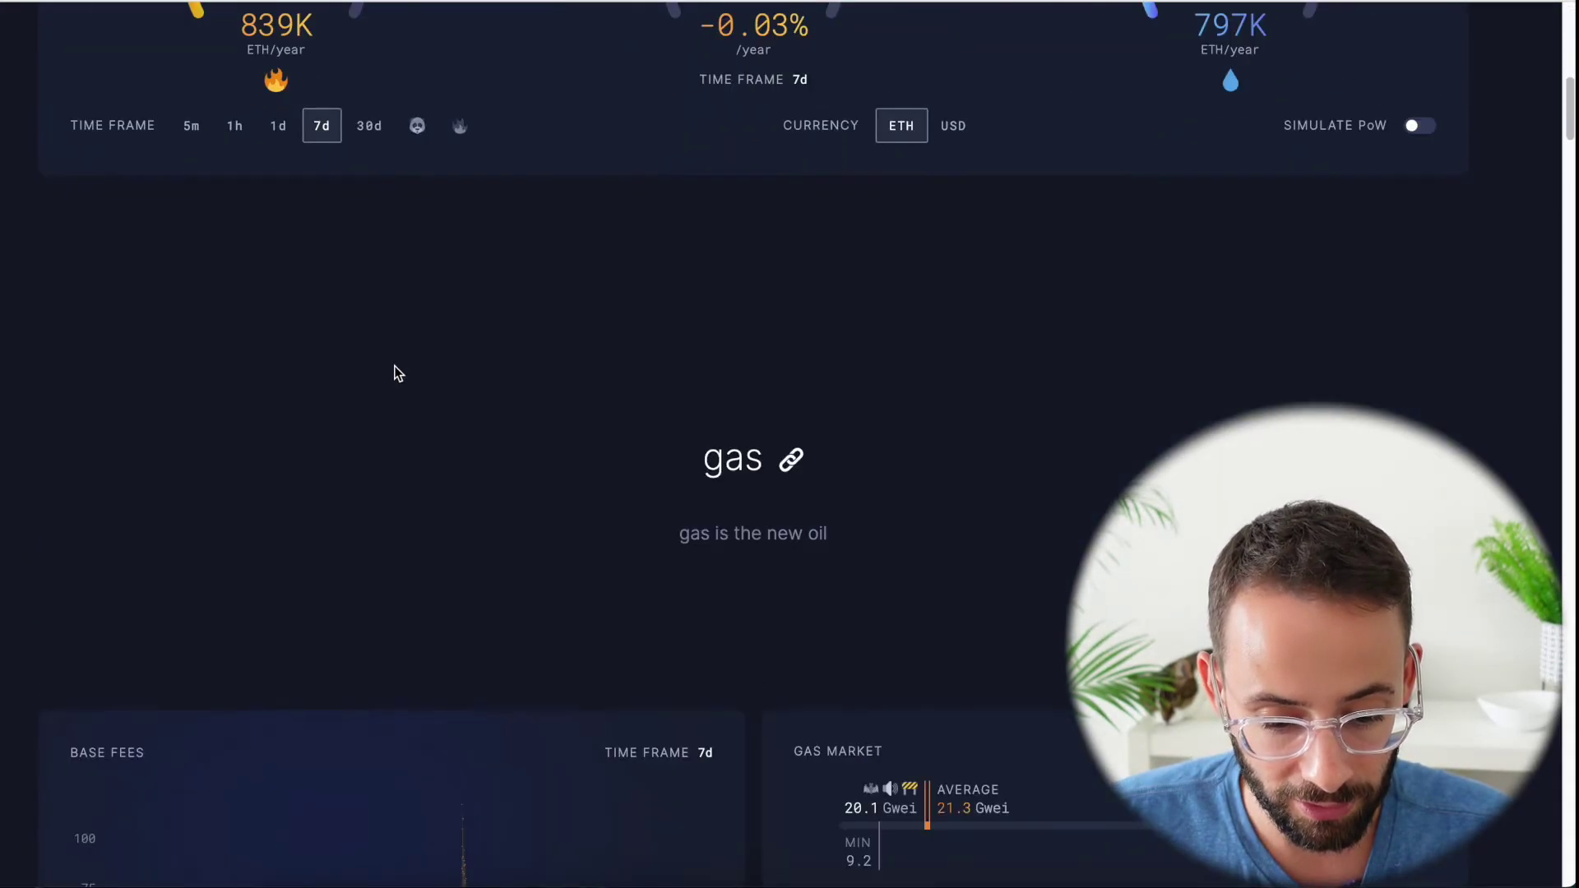
pyautogui.scroll(-1, 394, 371)
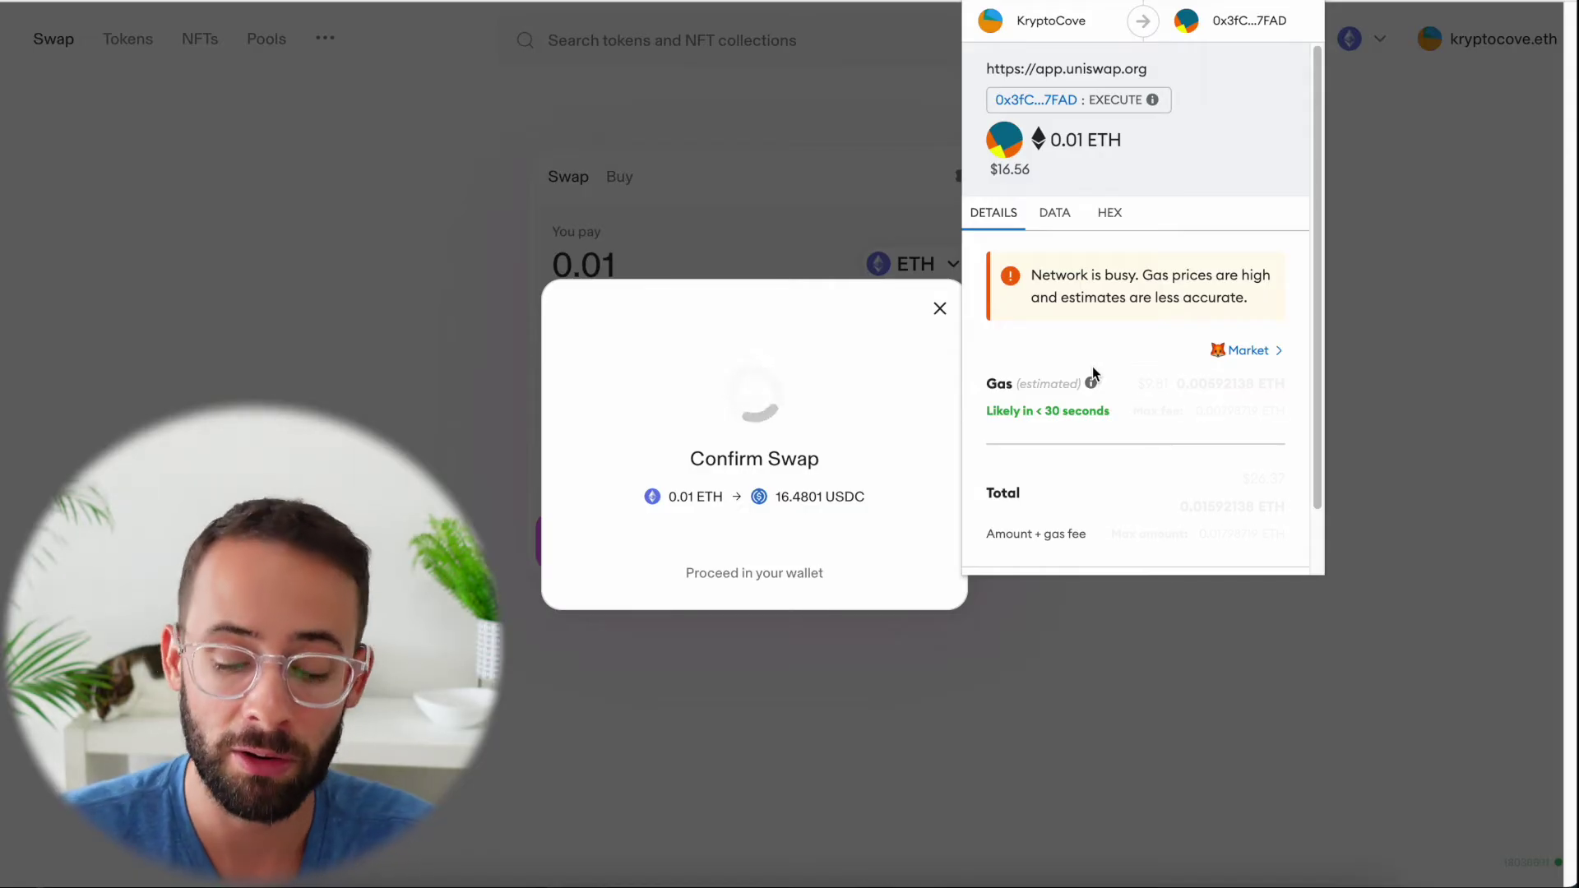
# Set the swap's MetaMask gas fee option to Low and scroll down to the total.
pyautogui.click(1275, 354)
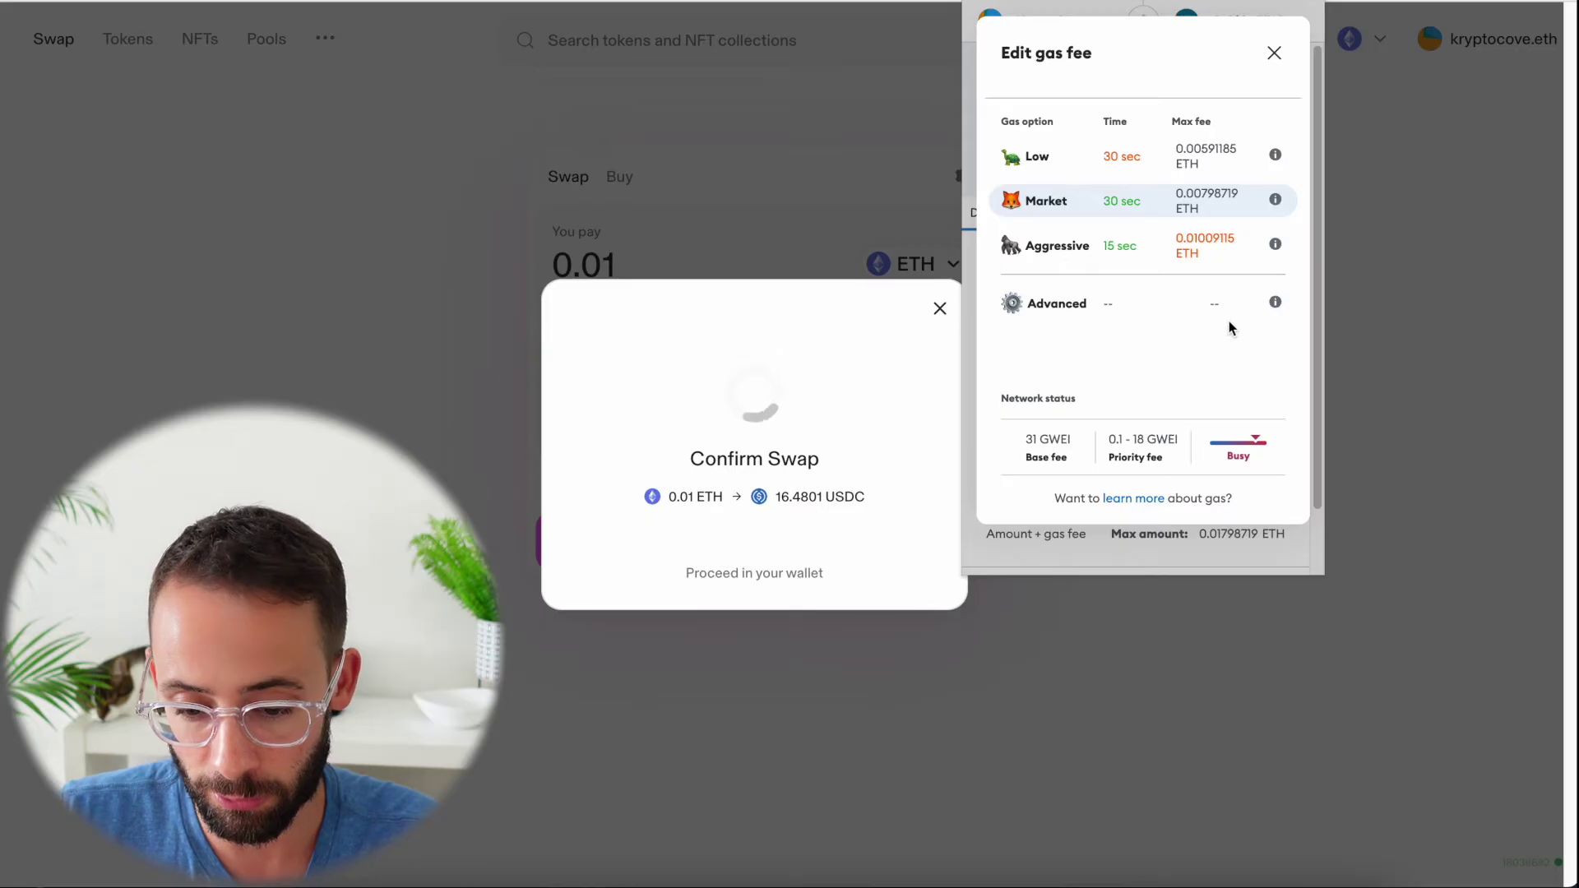
pyautogui.click(1274, 52)
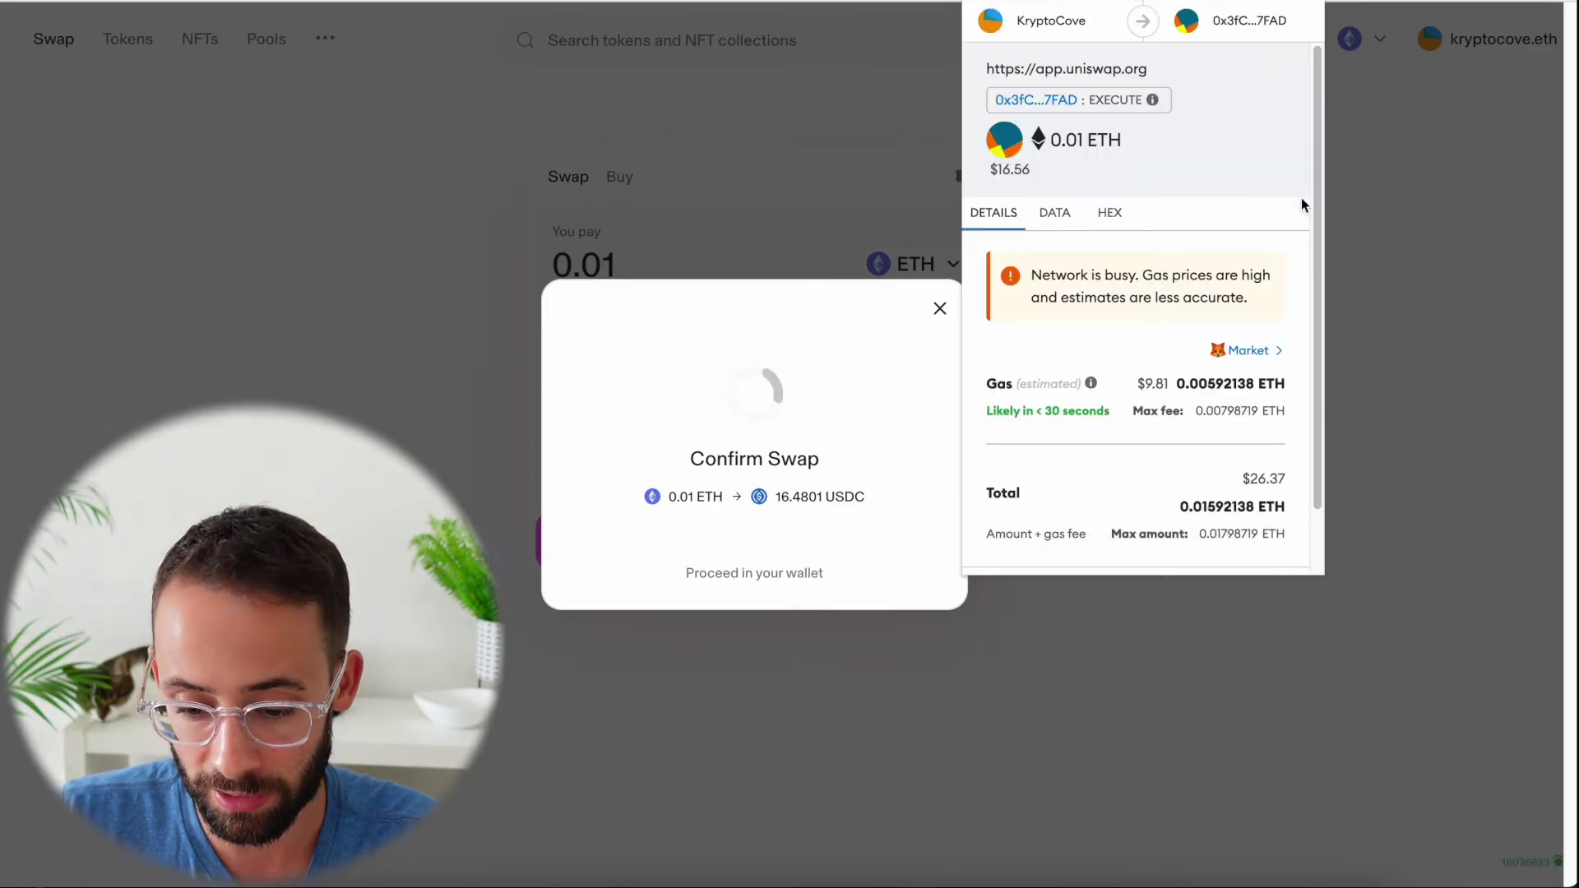
pyautogui.click(1265, 360)
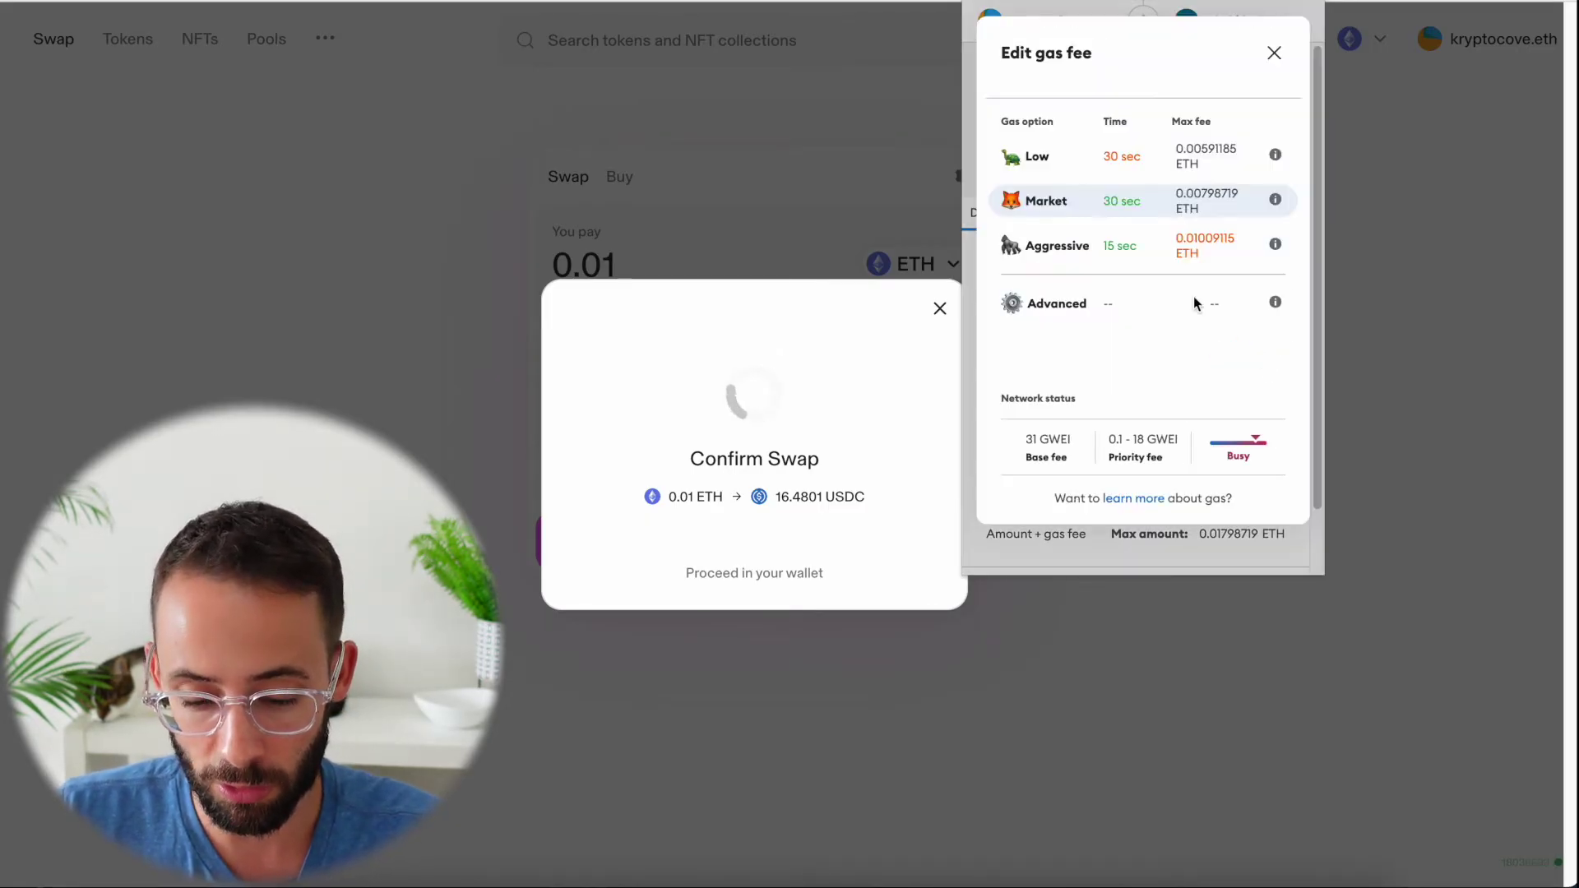
pyautogui.click(1051, 161)
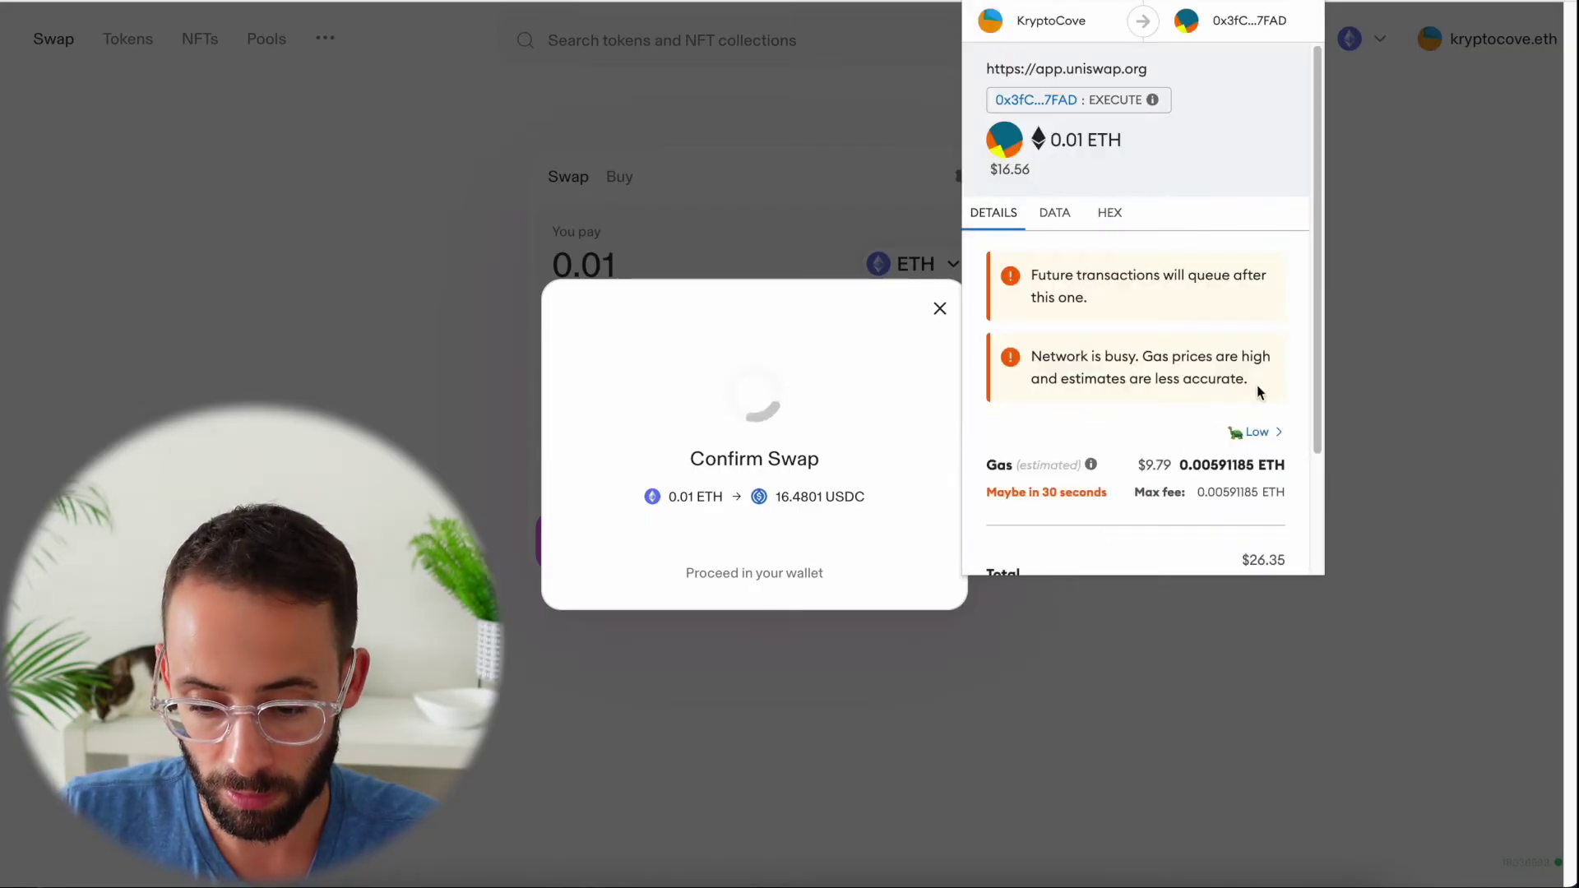
pyautogui.click(1259, 433)
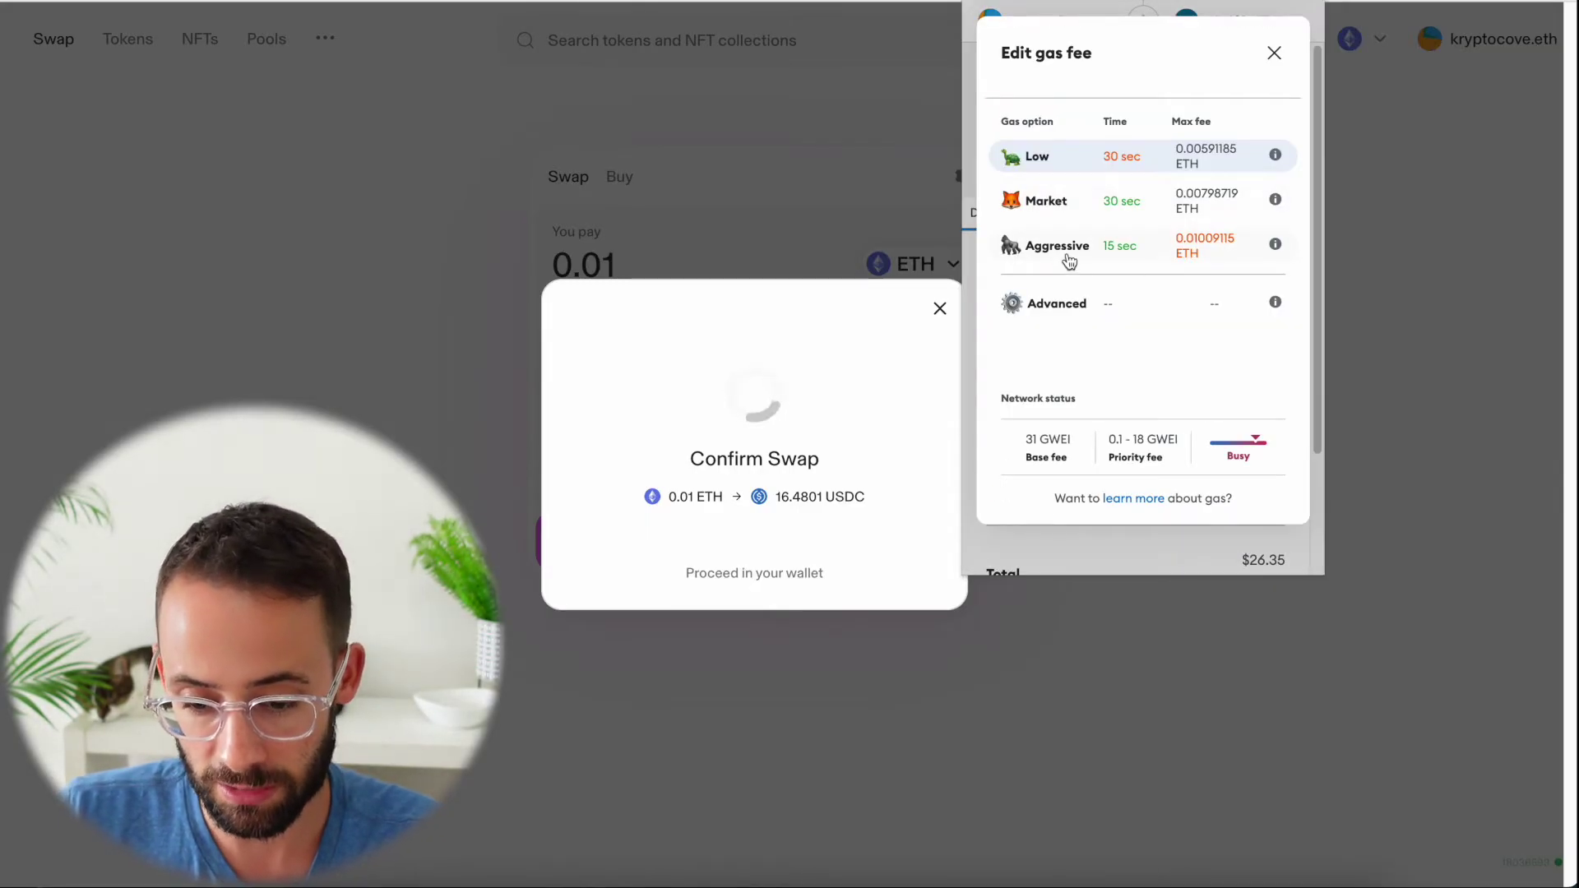
pyautogui.click(1047, 164)
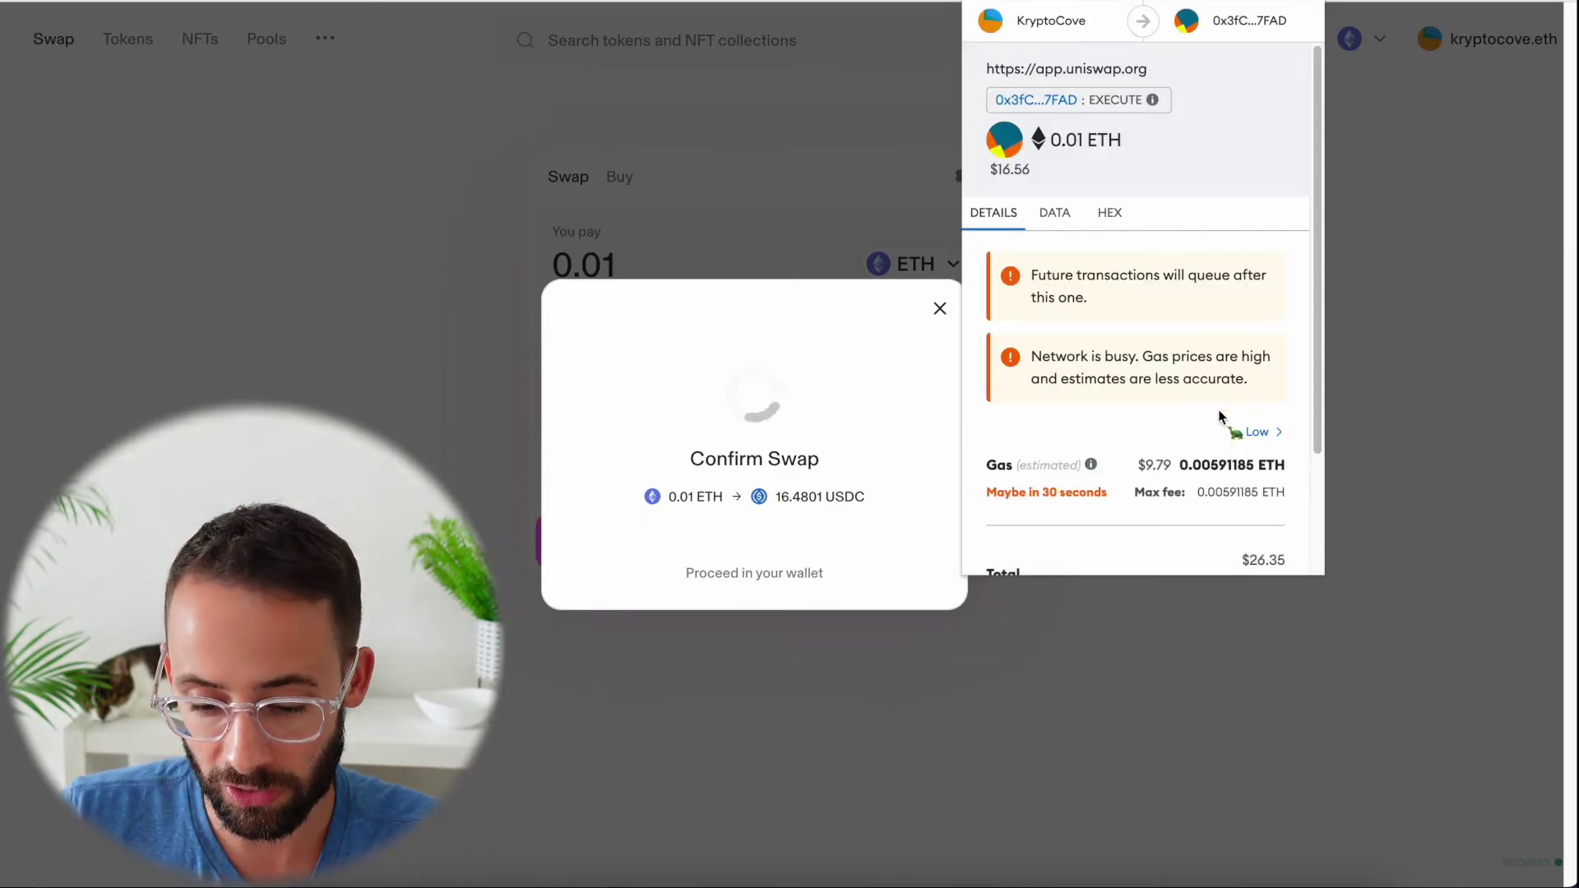
pyautogui.scroll(-3, 1219, 416)
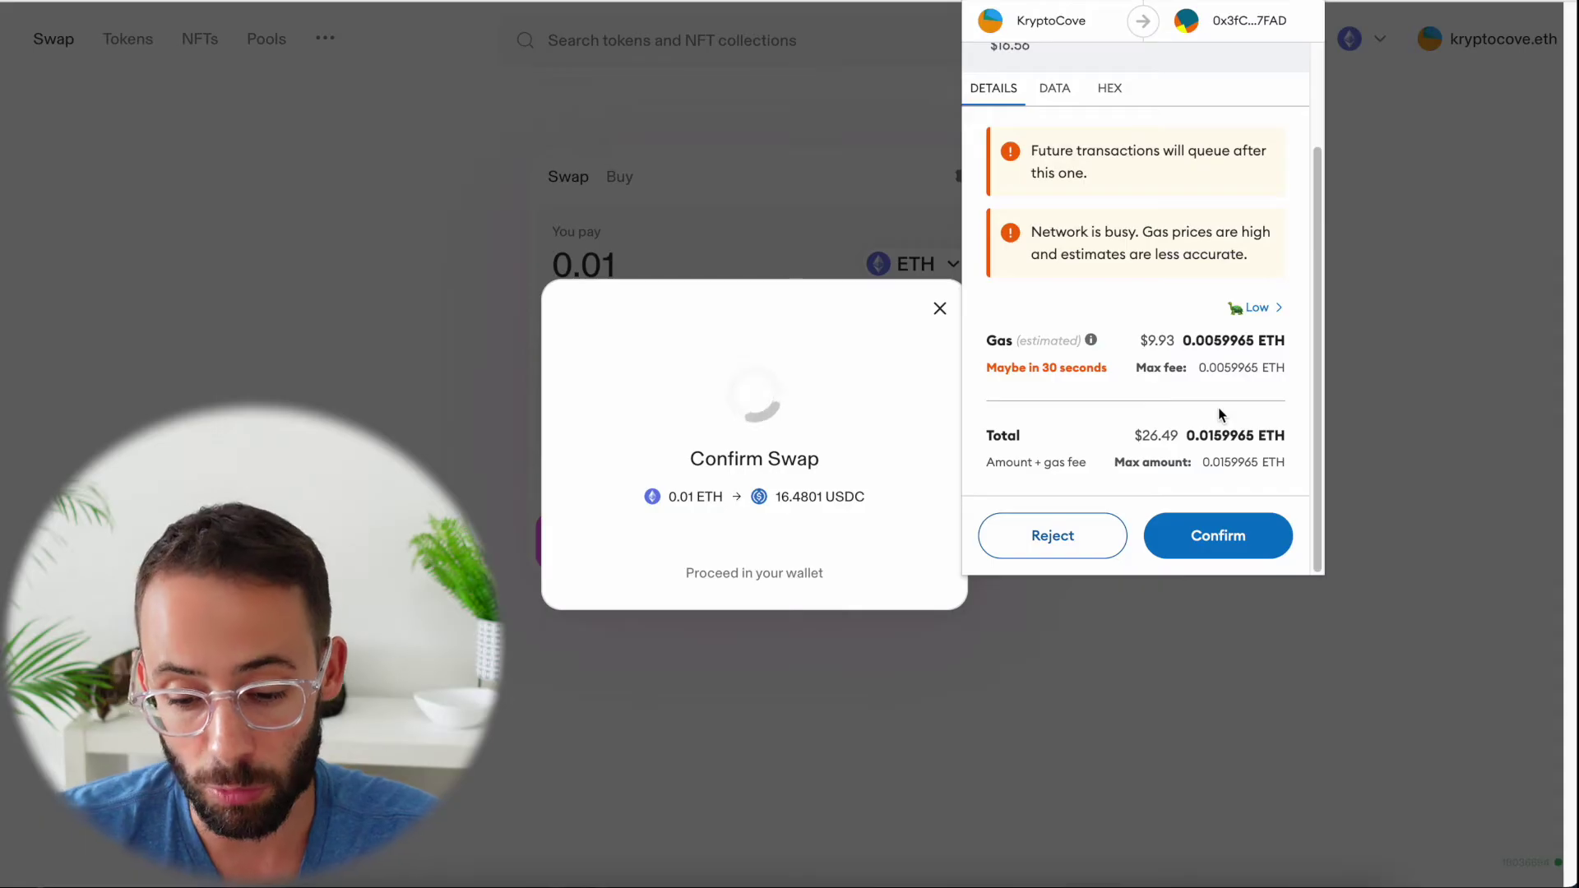
# Change the swap's gas option to Aggressive and bring the fee list back up.
pyautogui.click(1253, 318)
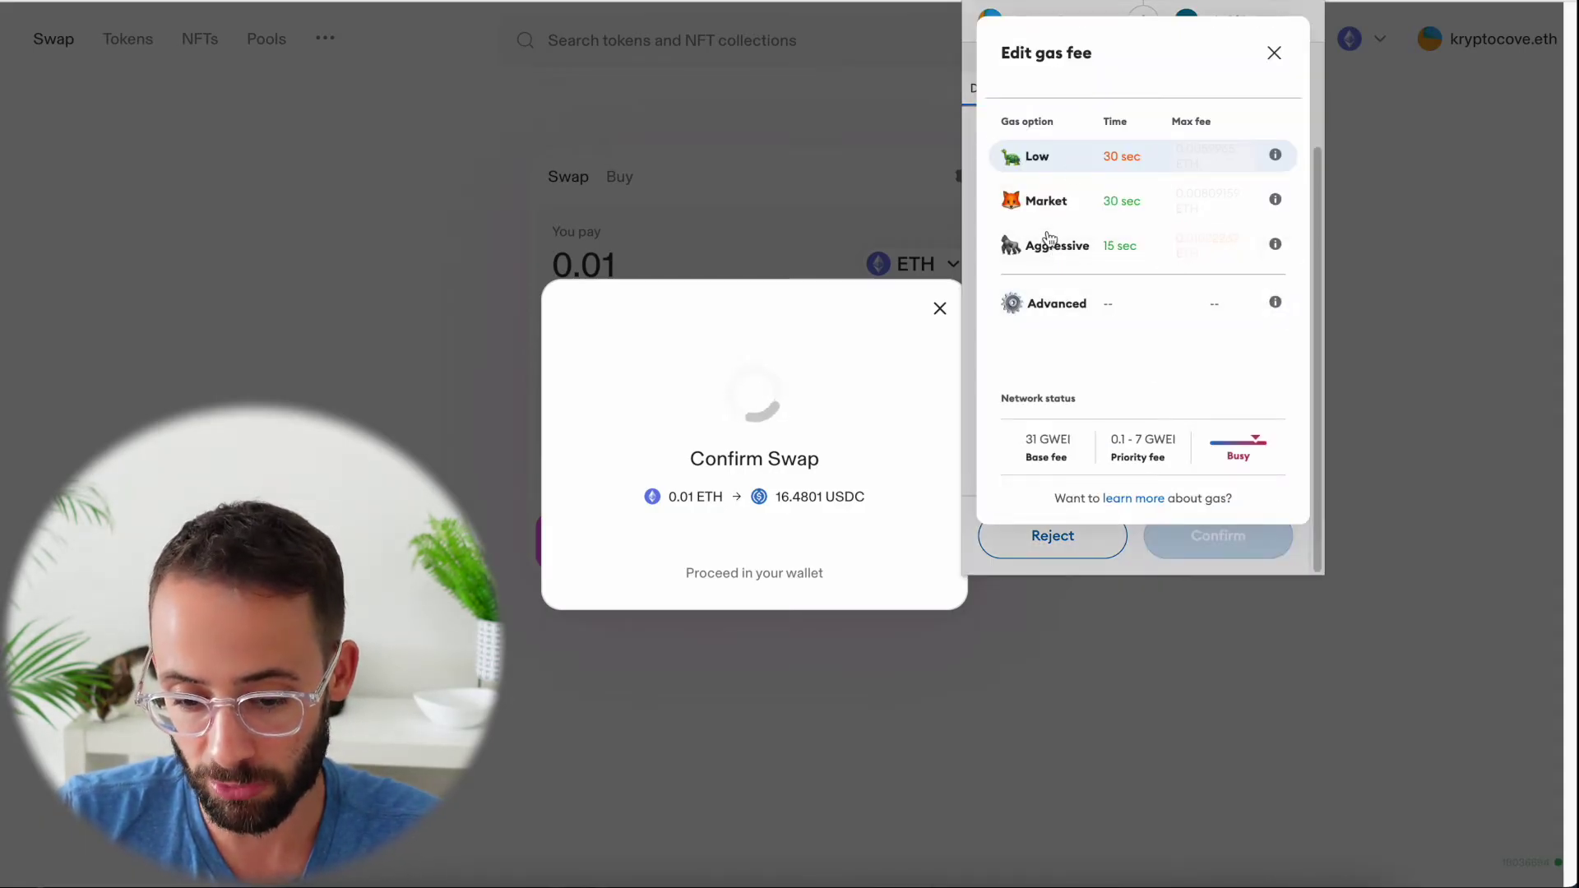
pyautogui.click(1073, 249)
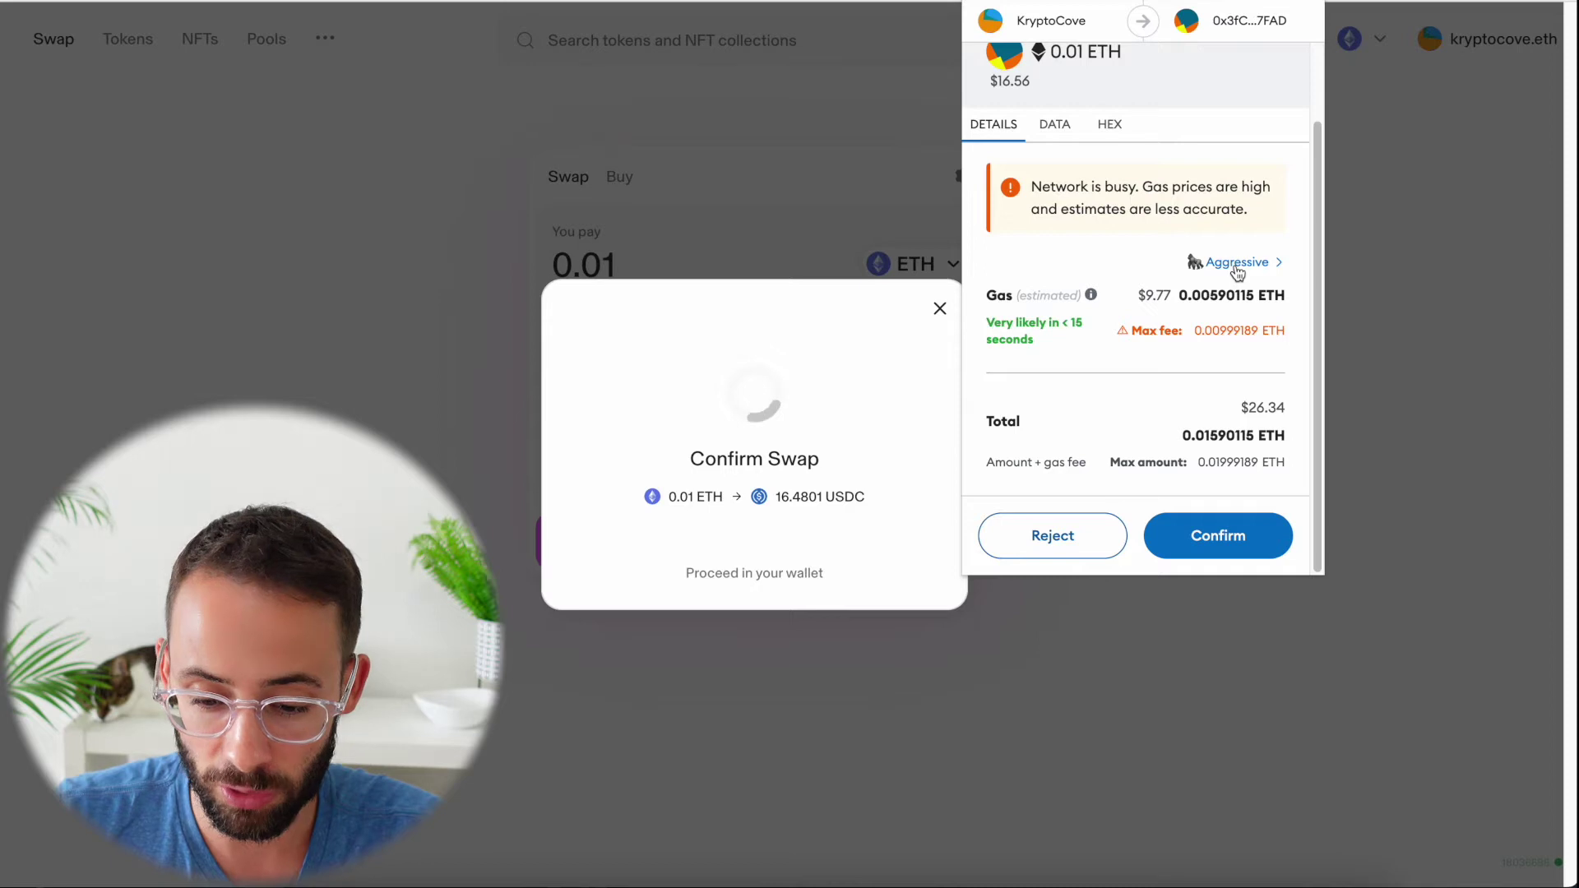
pyautogui.click(1233, 264)
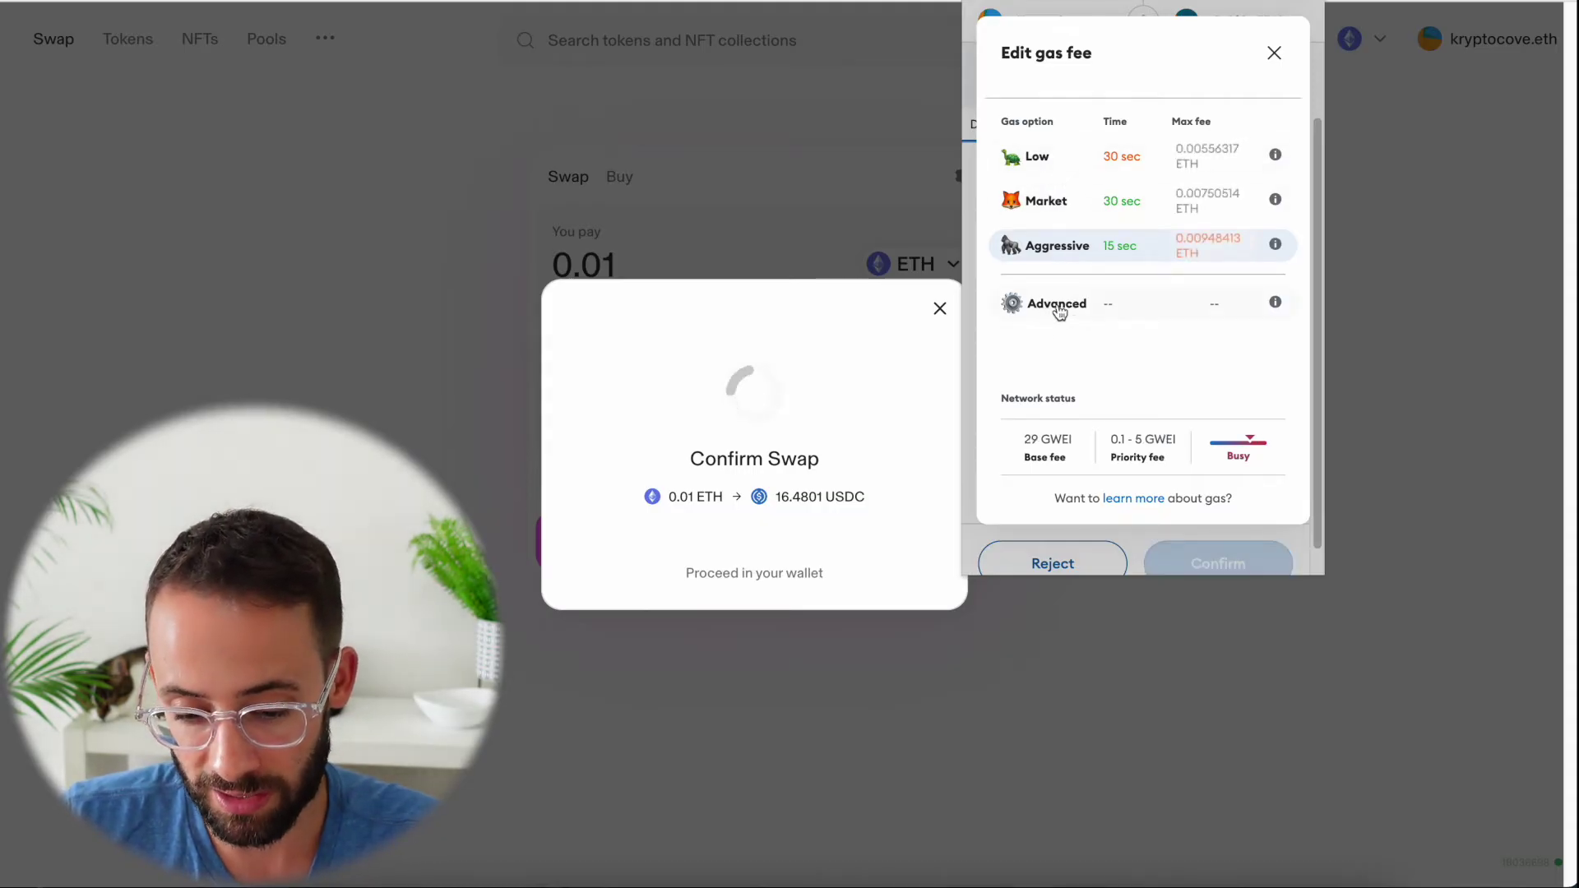
# In advanced gas settings, enter a 1000 GWEI max base fee, then replace it with 50.
pyautogui.click(1015, 307)
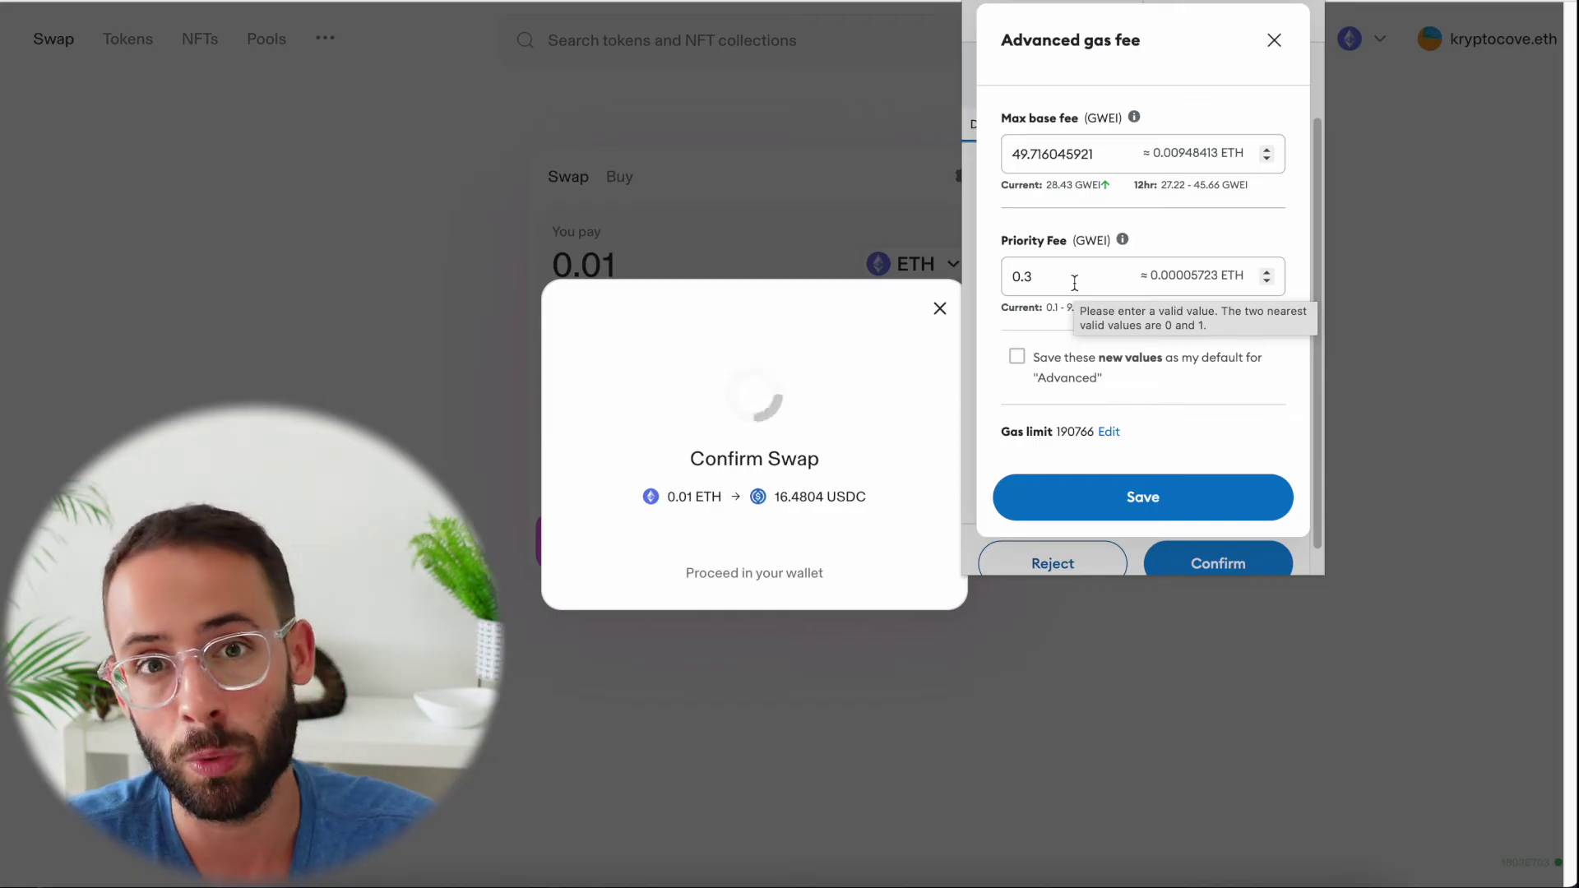
pyautogui.write('1000')
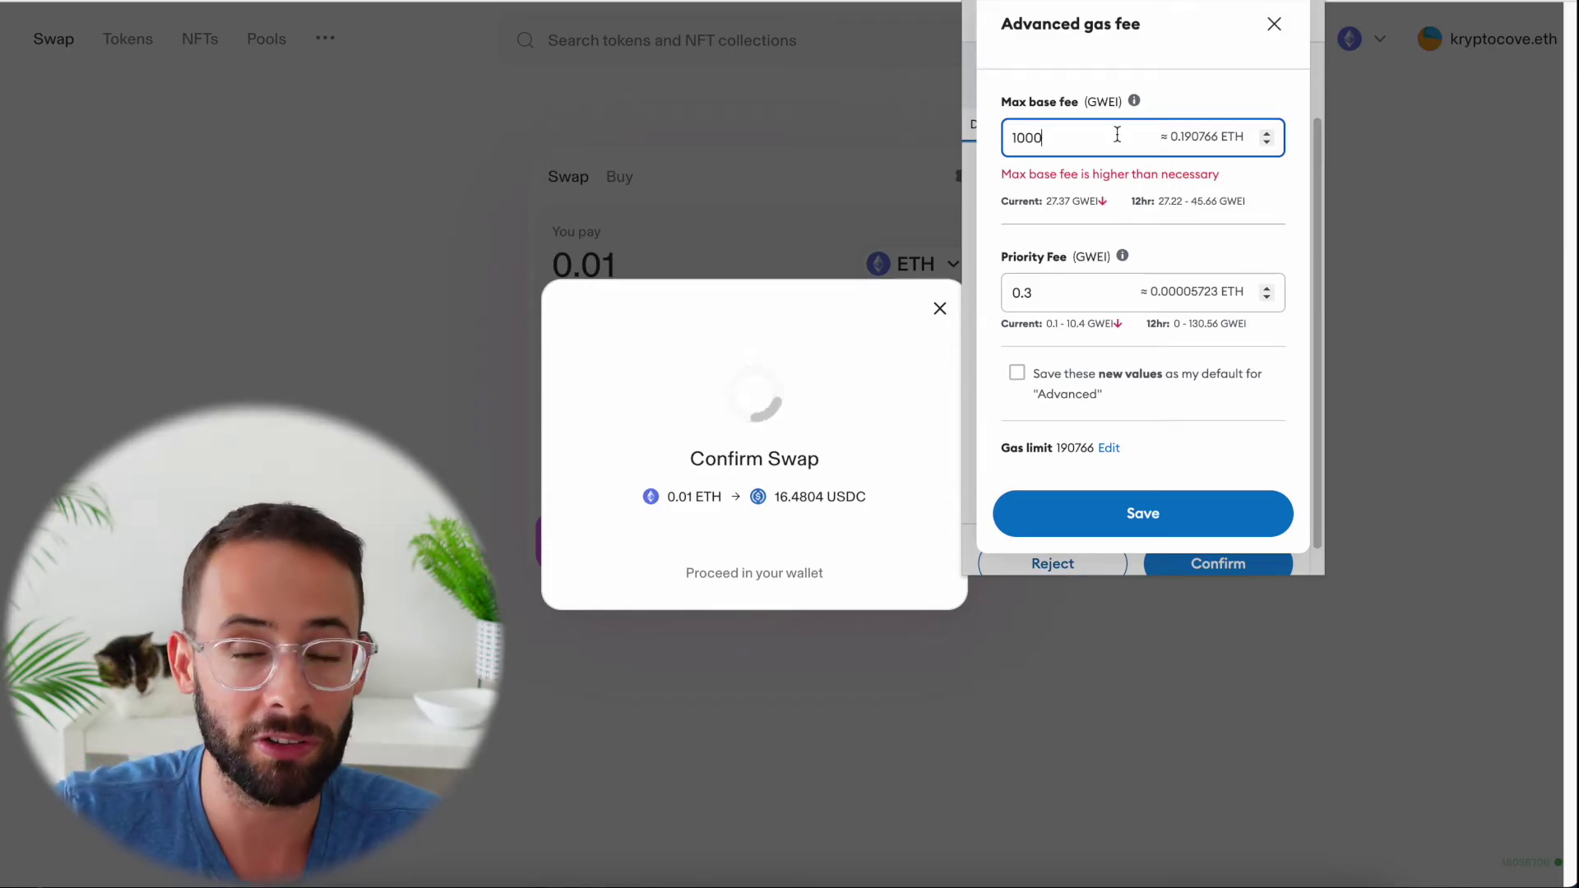
pyautogui.moveTo(1094, 138); pyautogui.dragTo(1009, 139)
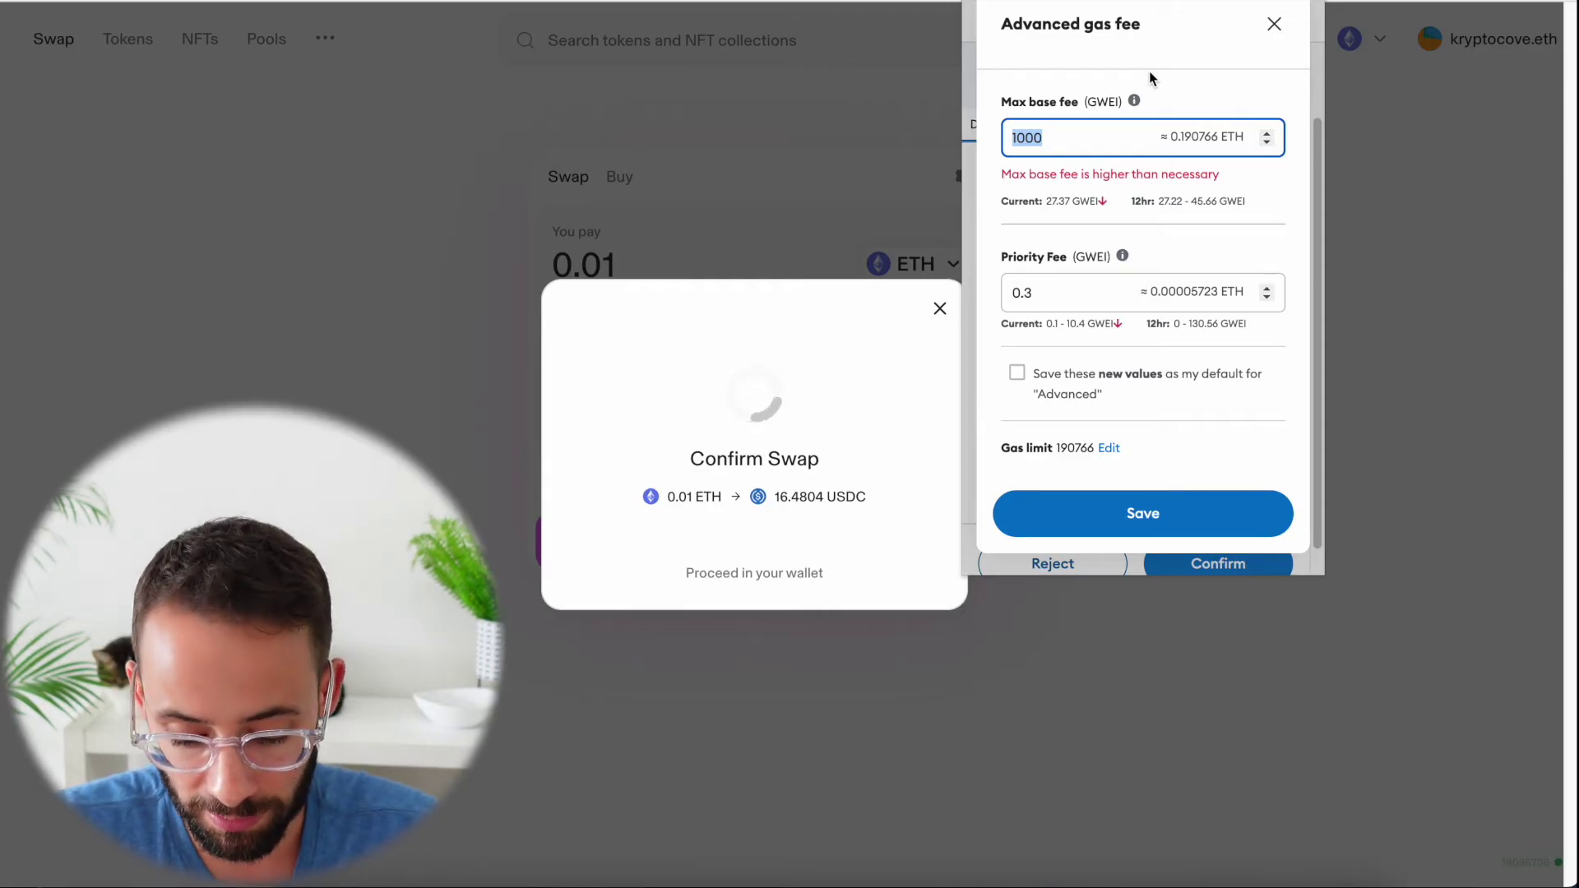
pyautogui.write('50')
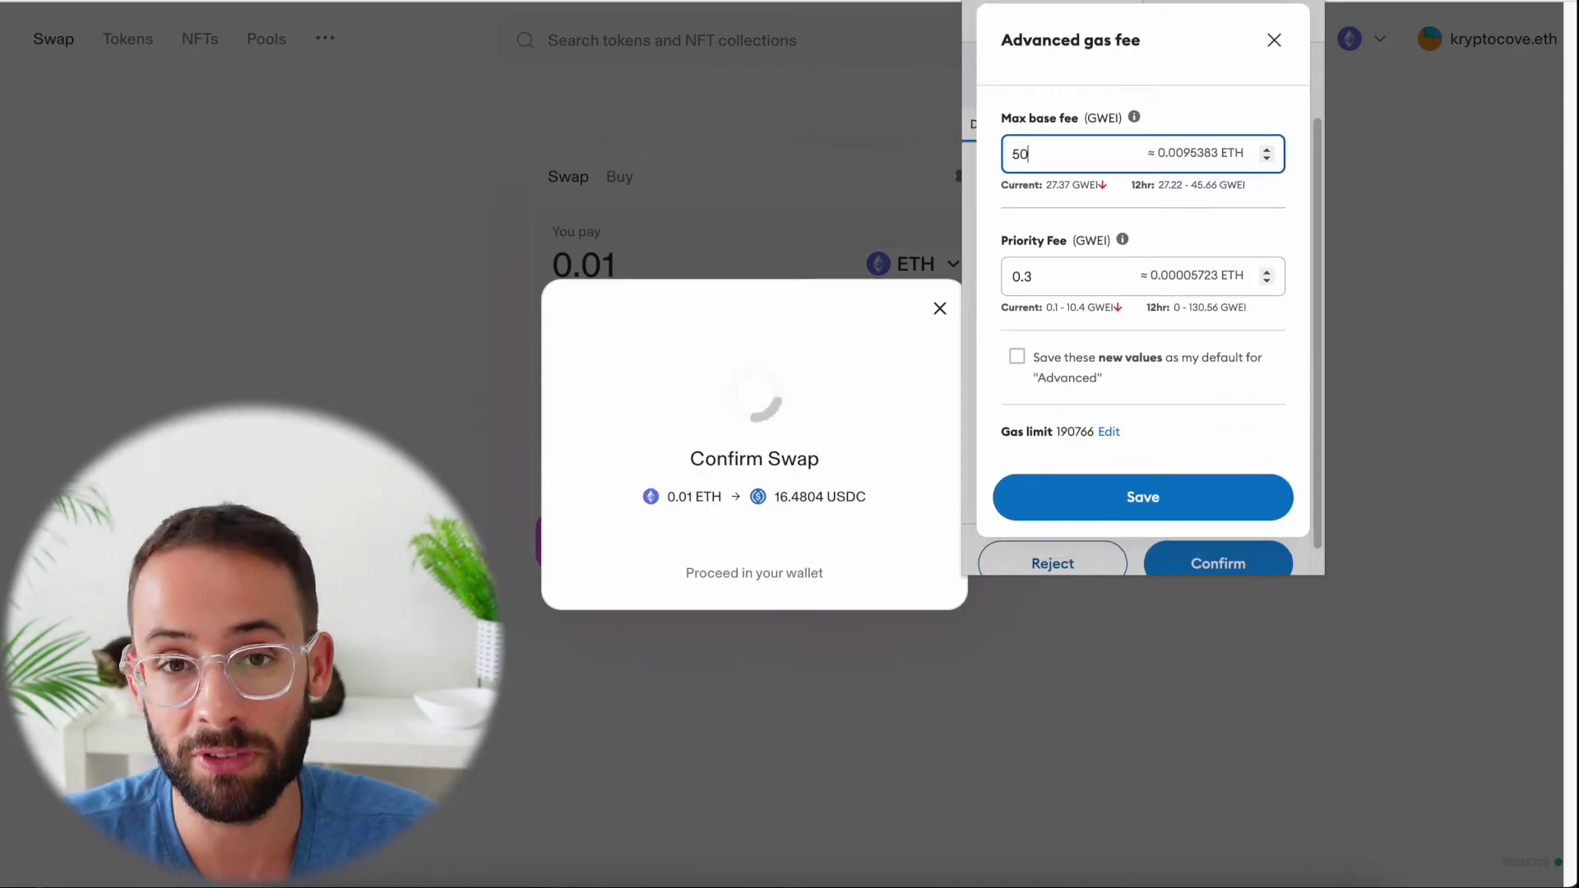
# Edit the max base fee from 50 to 60, then to 250 GWEI.
pyautogui.press('Left')
pyautogui.press('BackSpace')
pyautogui.write('6')
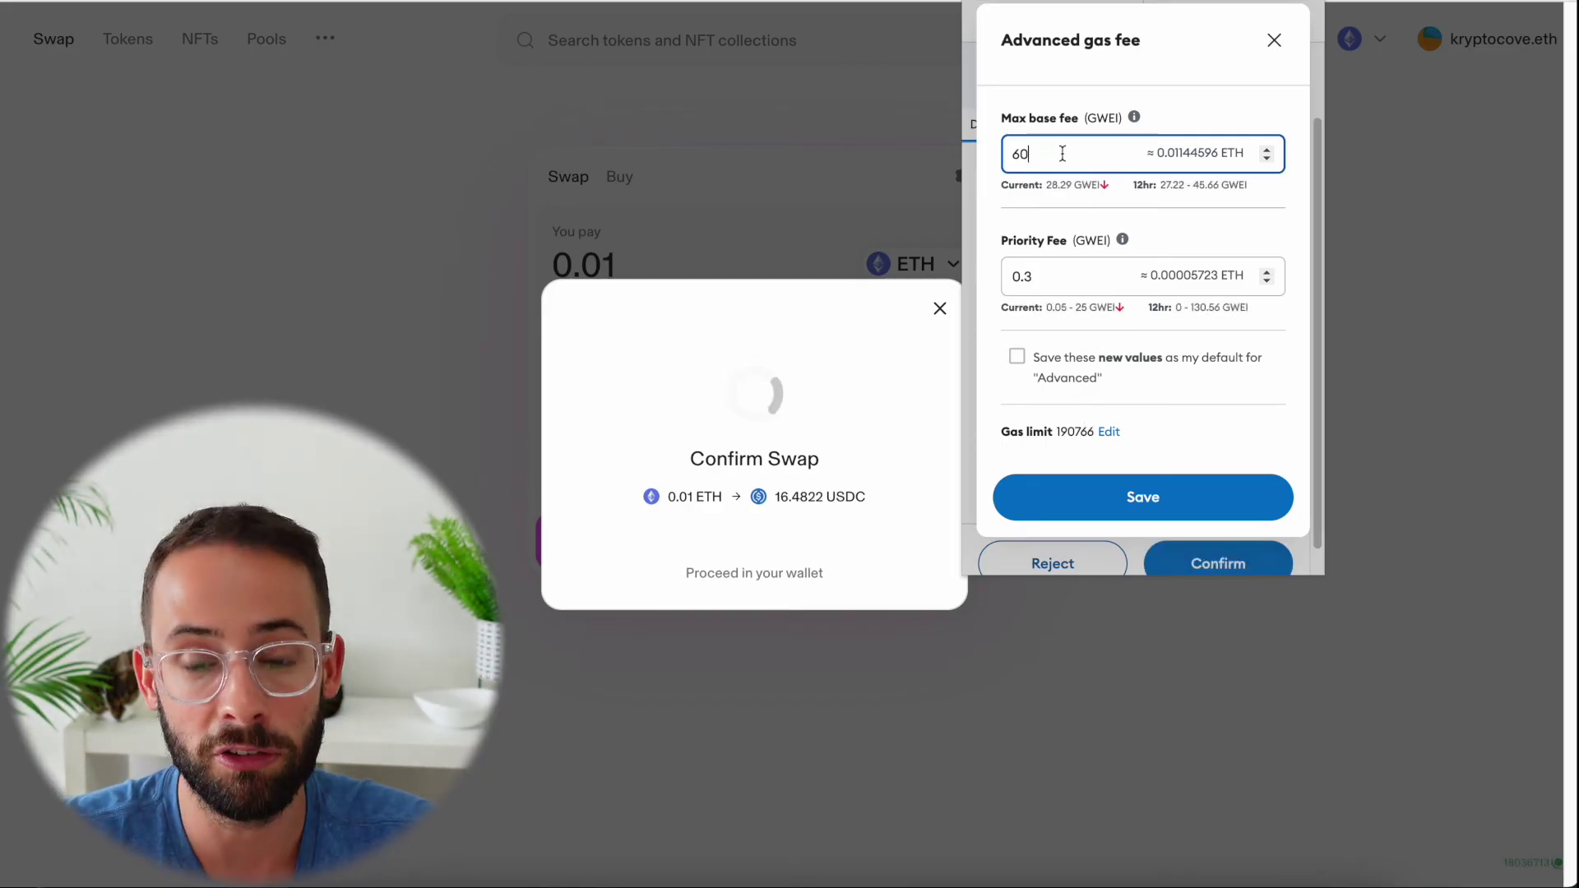
pyautogui.press('BackSpace')
pyautogui.press('BackSpace')
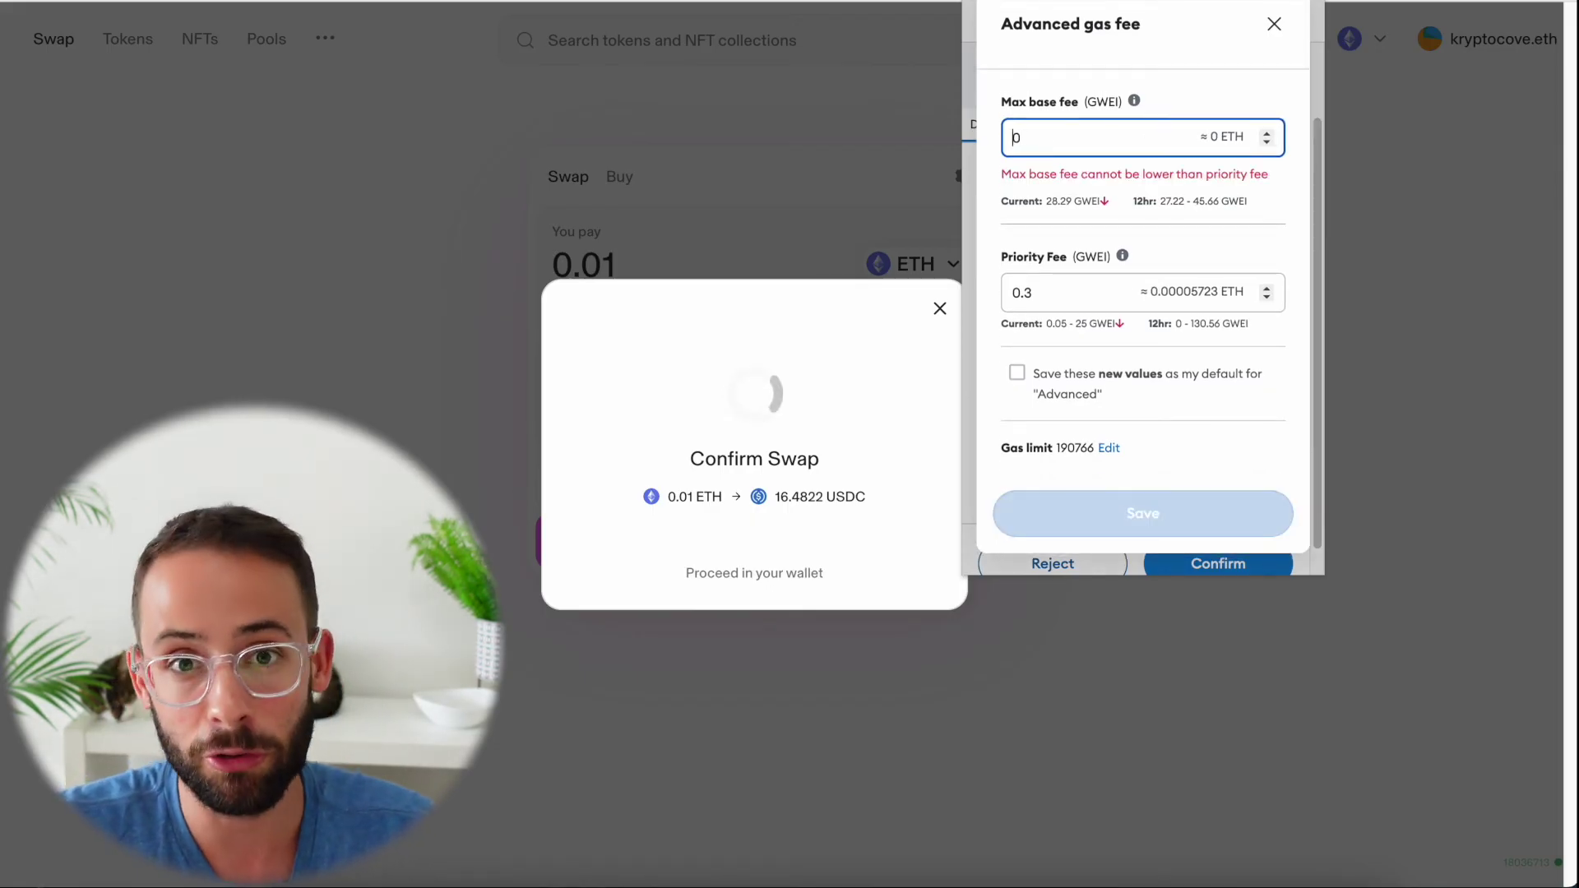
pyautogui.write('25')
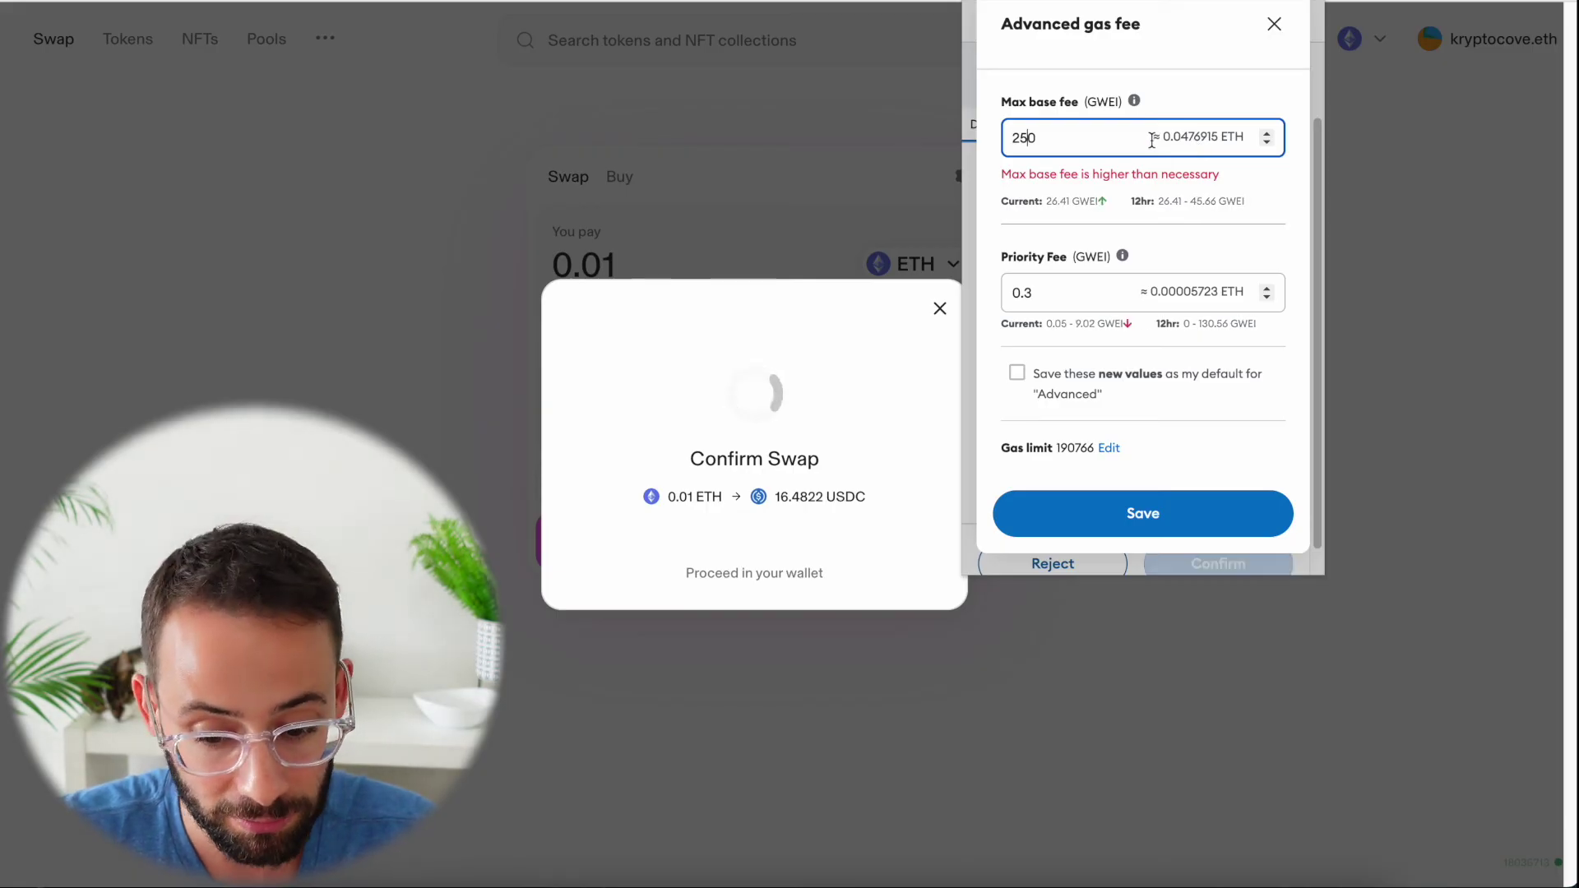
# Replace the 250 max base fee, trying values 20, 015 and 150 GWEI.
pyautogui.moveTo(1152, 138); pyautogui.dragTo(975, 126)
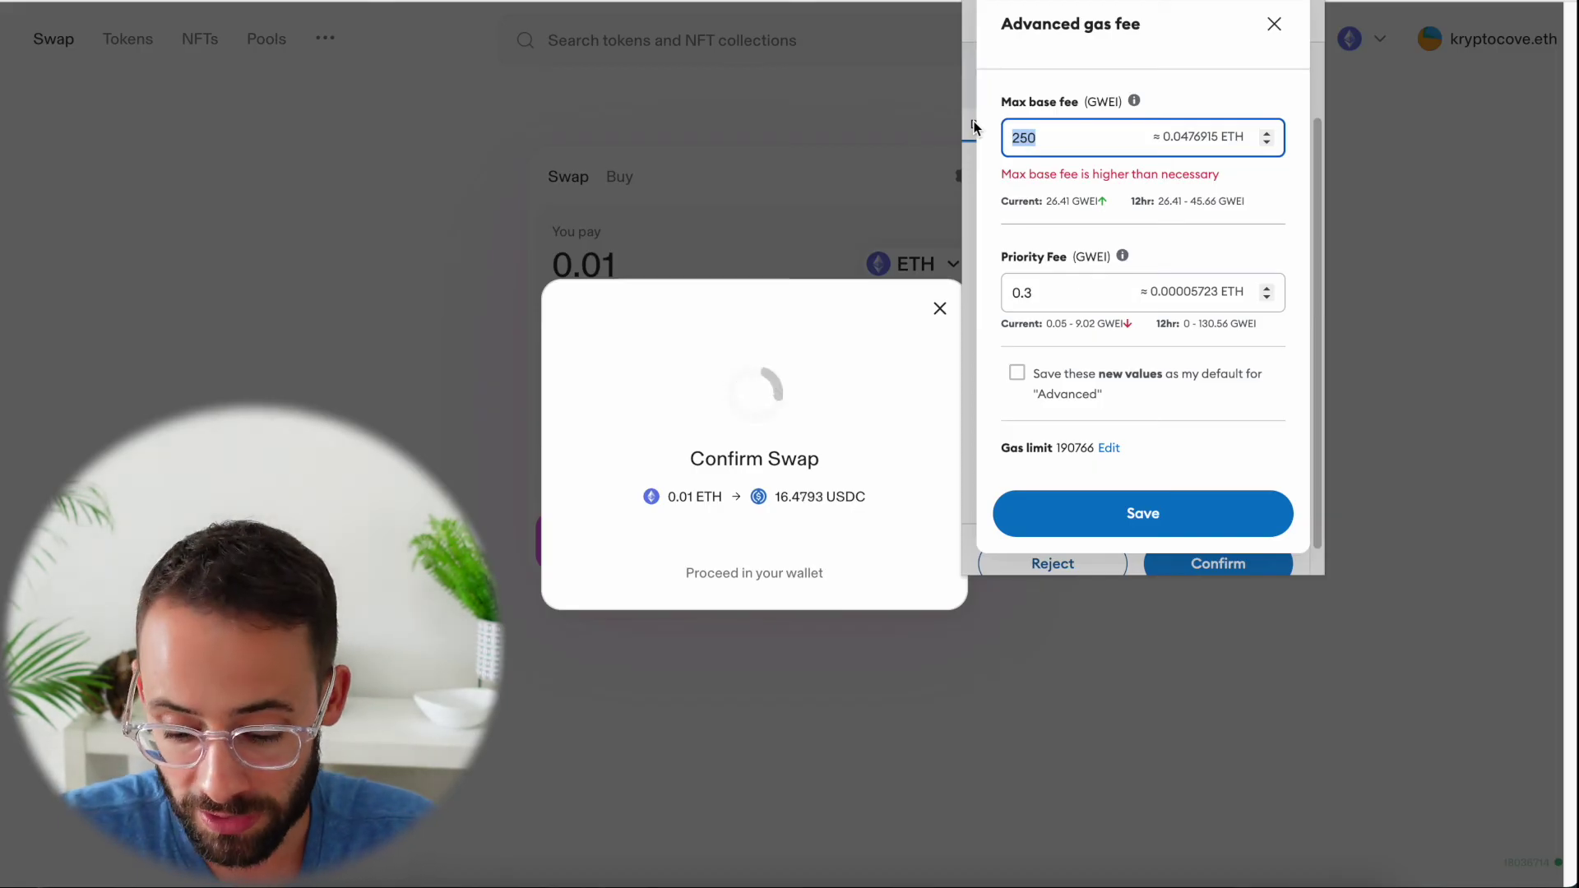
pyautogui.write('20')
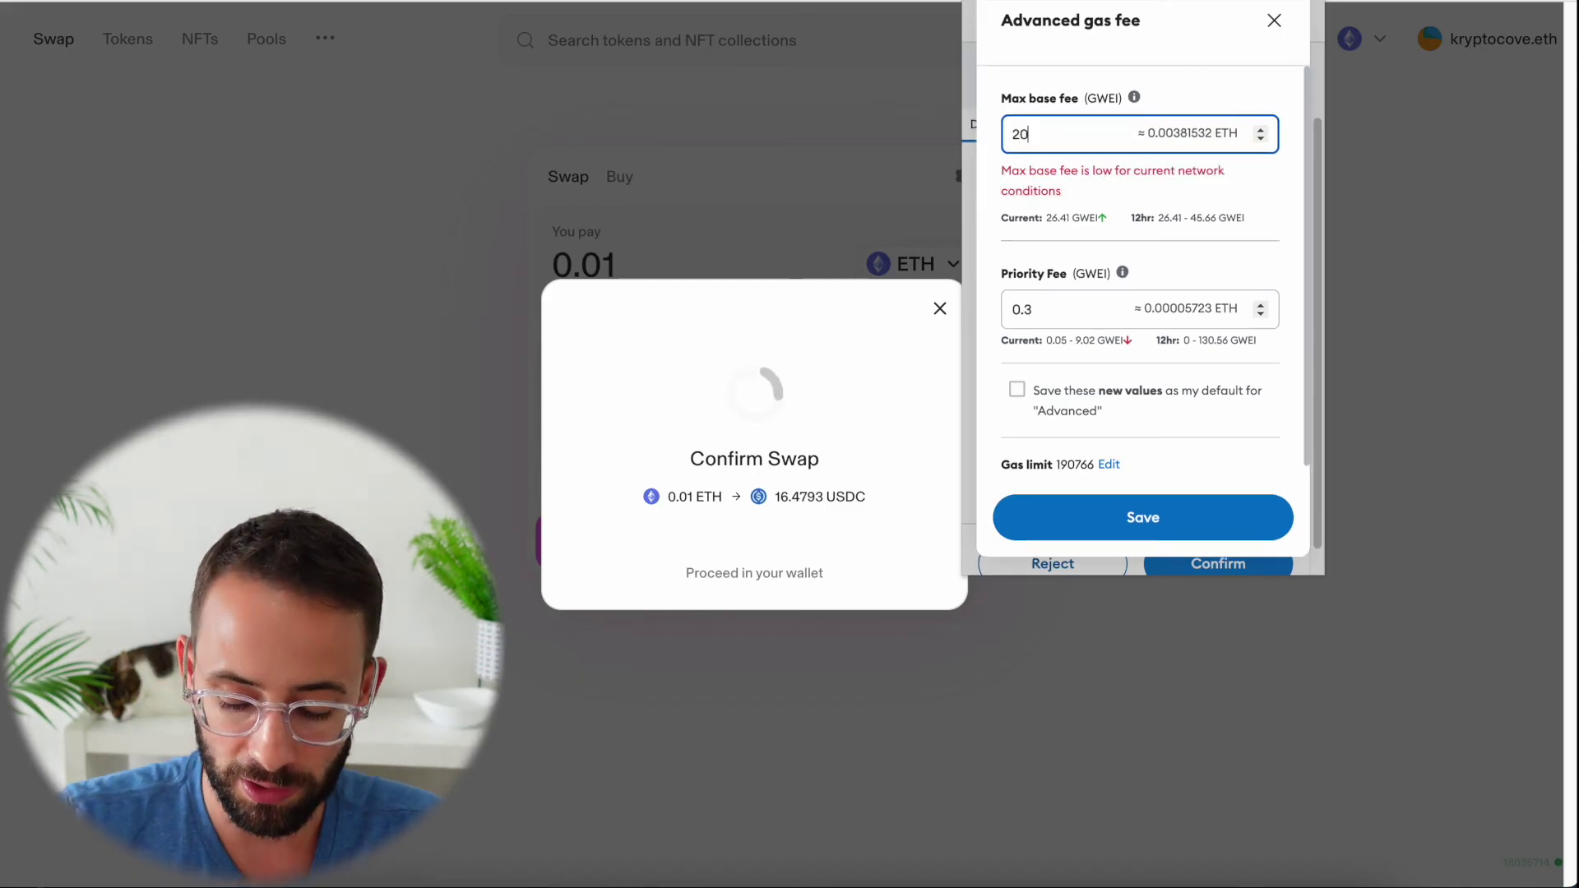
pyautogui.press('BackSpace')
pyautogui.press('BackSpace')
pyautogui.write('015')
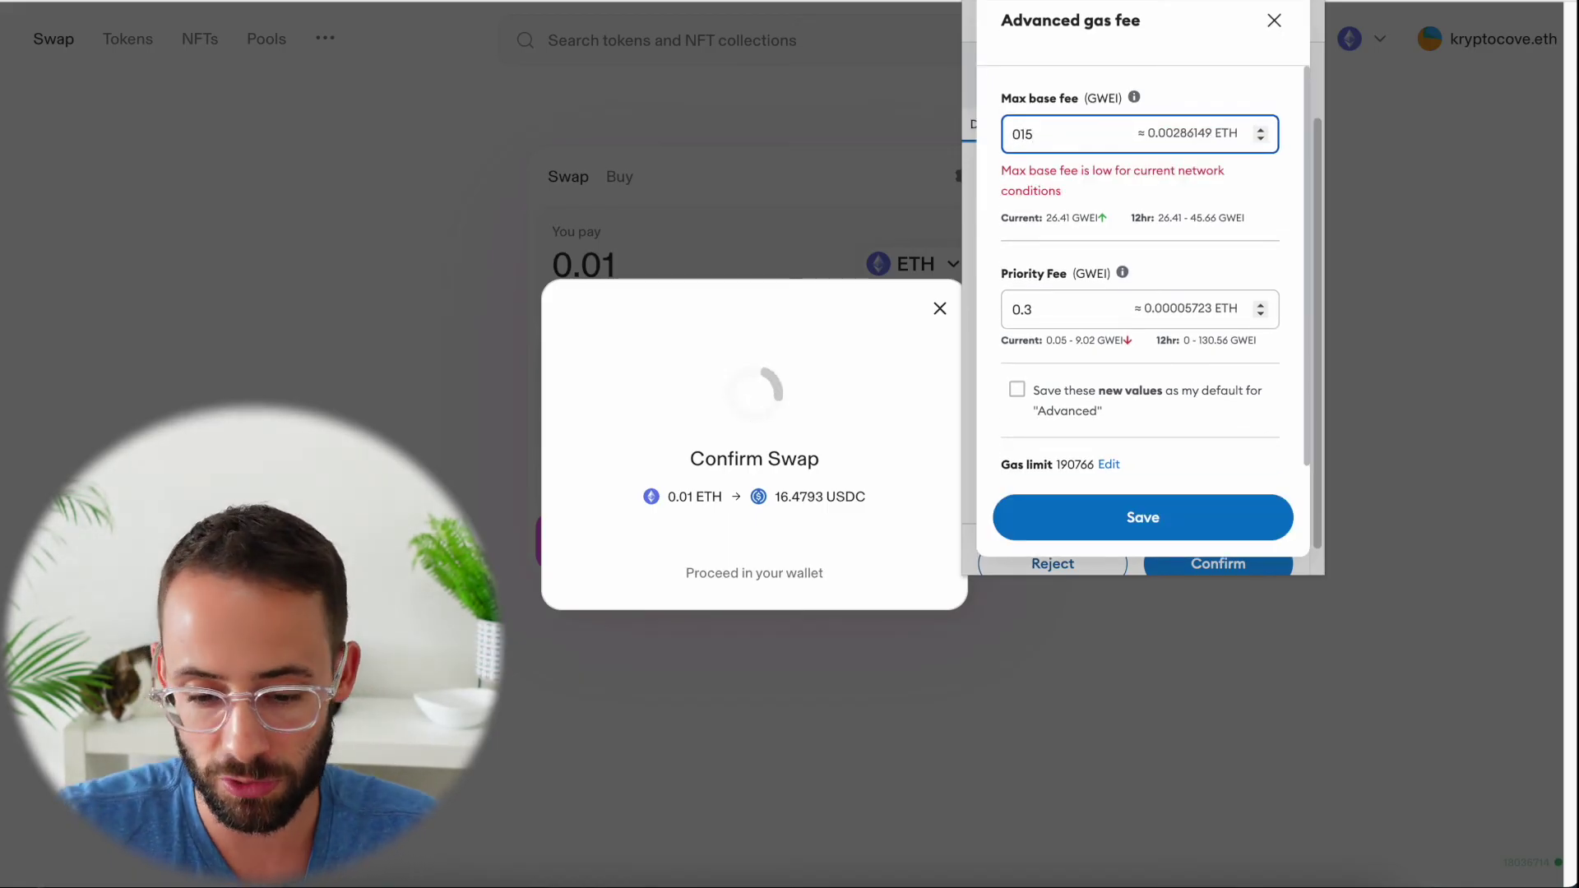
pyautogui.press('BackSpace')
pyautogui.press('BackSpace')
pyautogui.press('BackSpace')
pyautogui.write('150')
pyautogui.press('BackSpace')
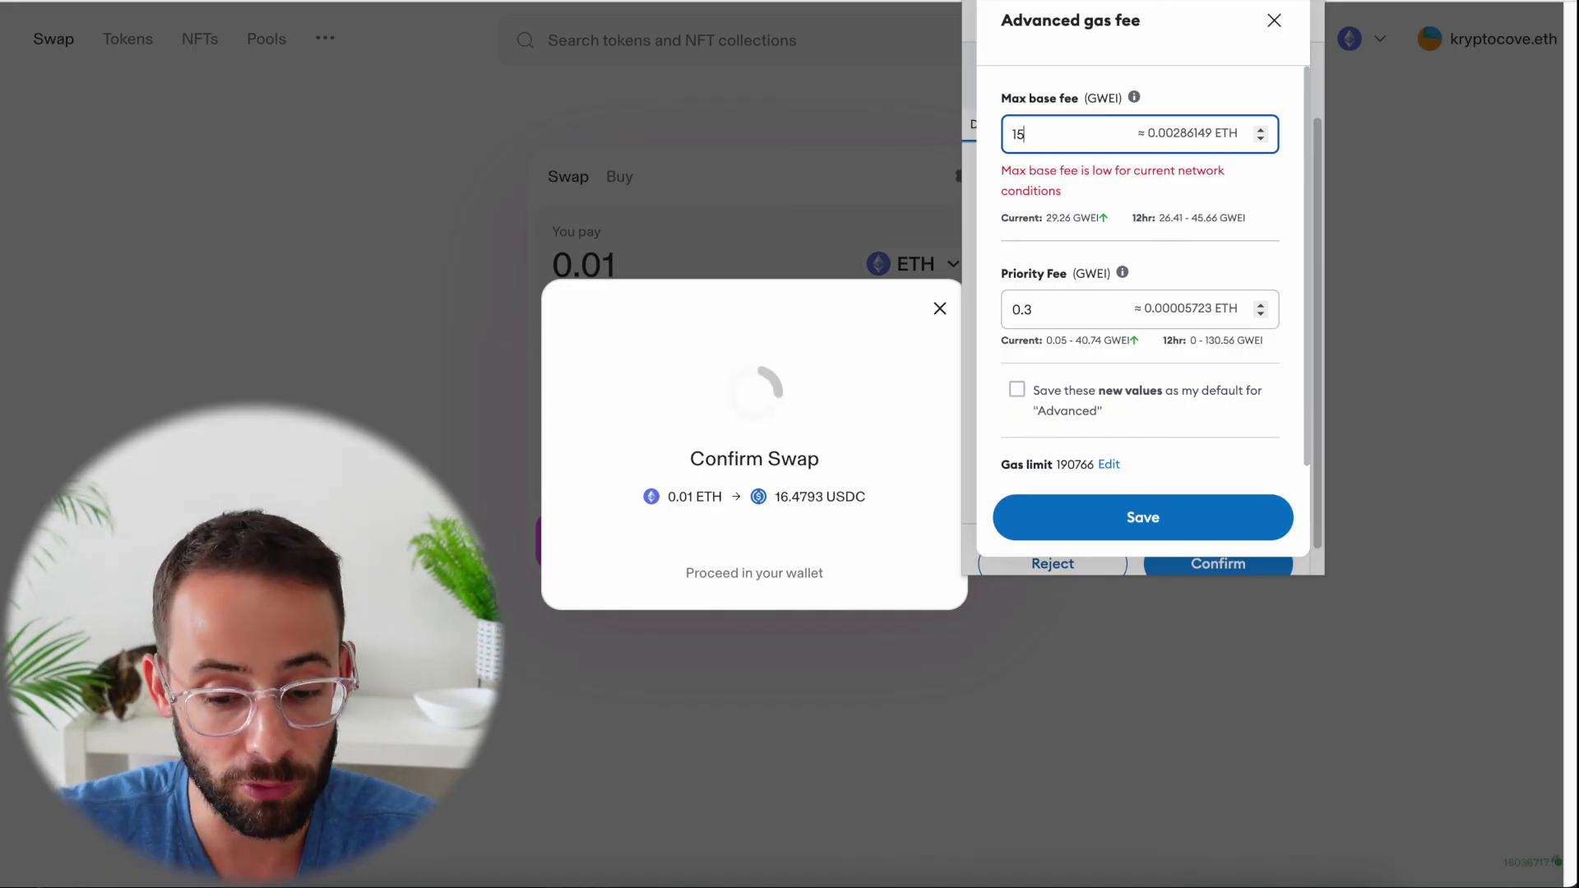
# Bring the max base fee down to 5 GWEI, then close advanced settings without saving.
pyautogui.press('BackSpace')
pyautogui.press('BackSpace')
pyautogui.write('0')
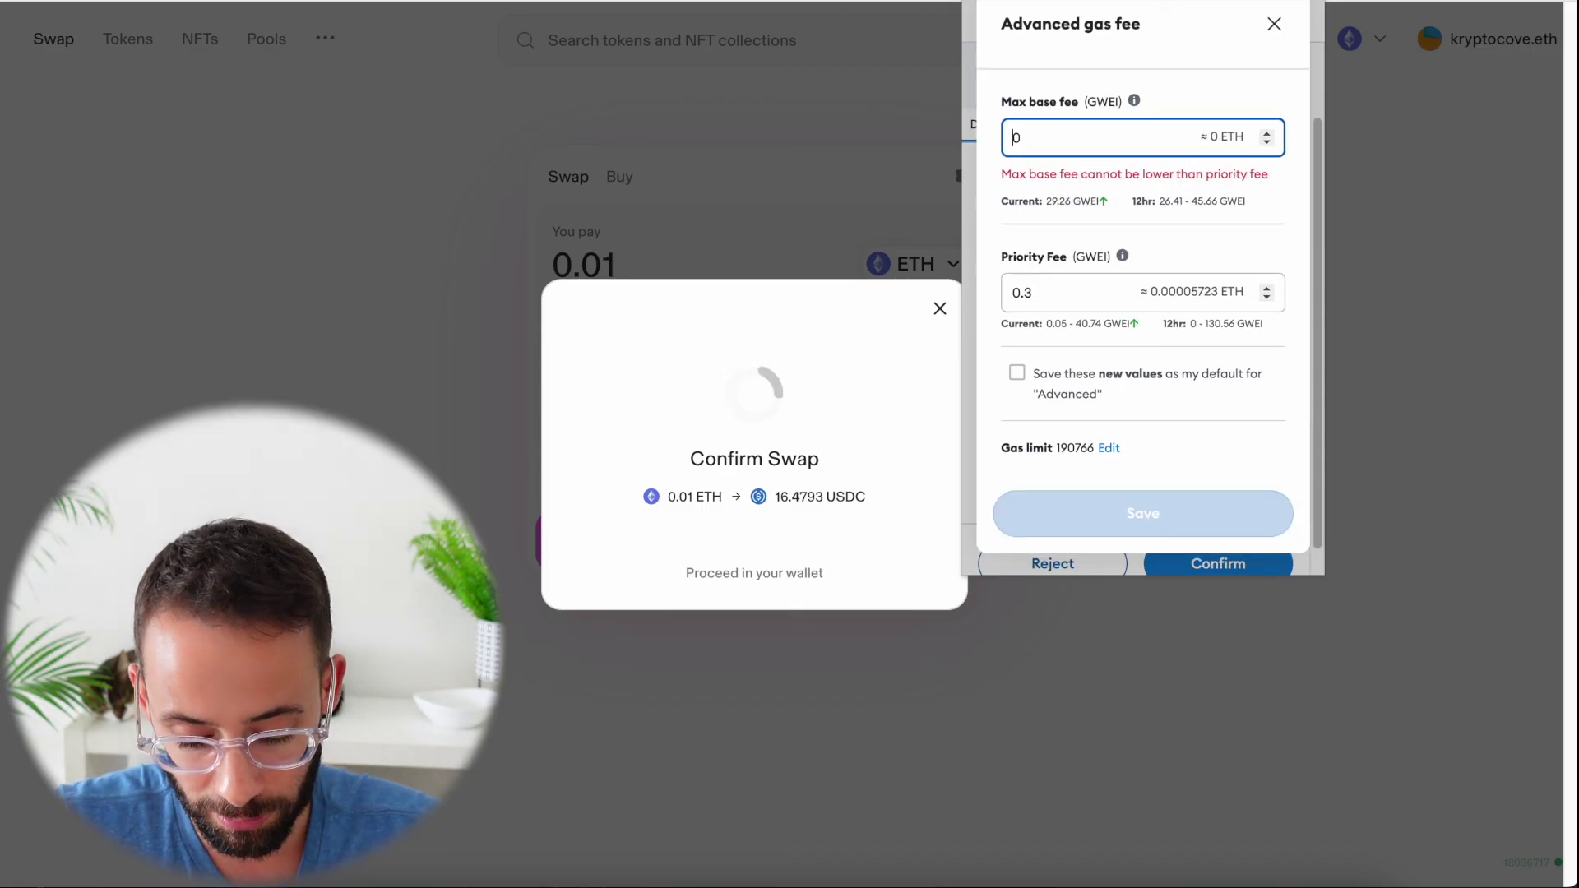
pyautogui.press('BackSpace')
pyautogui.write('5')
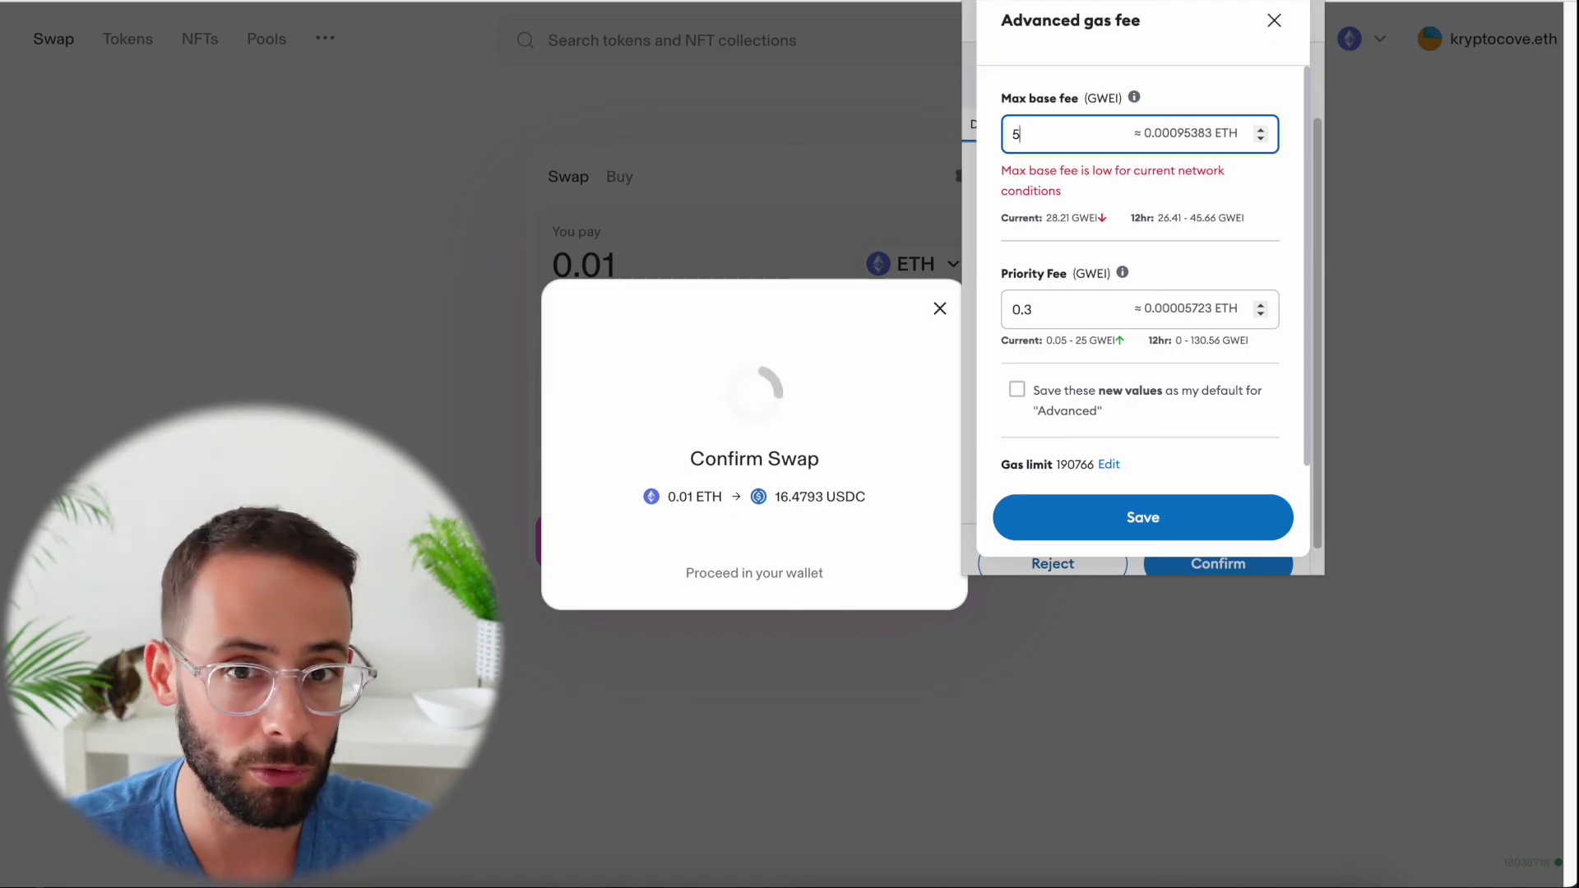
pyautogui.click(1275, 20)
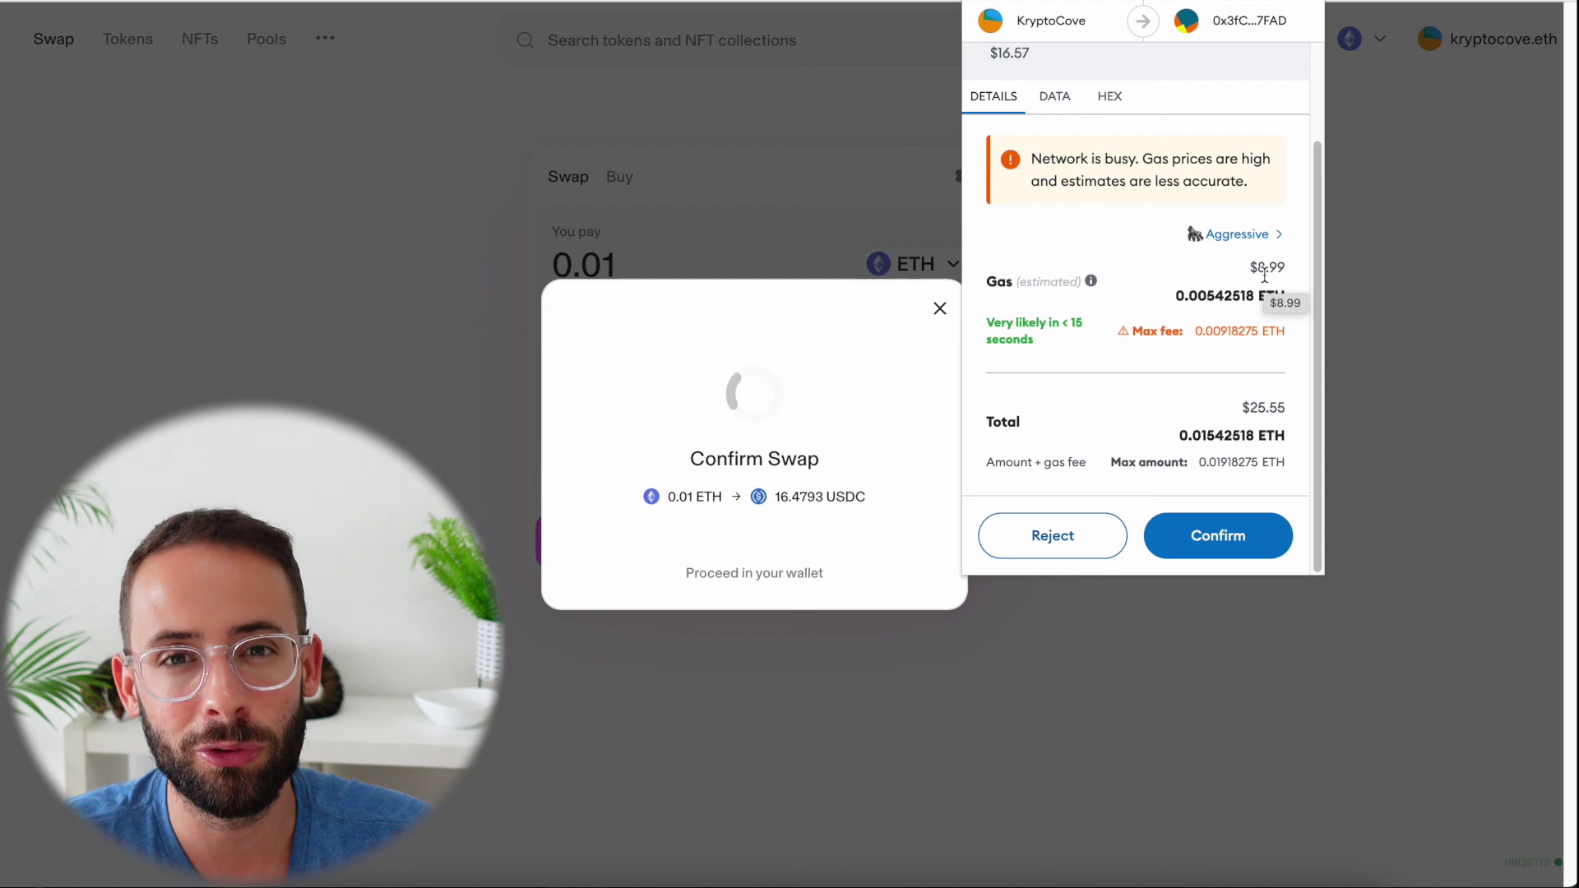